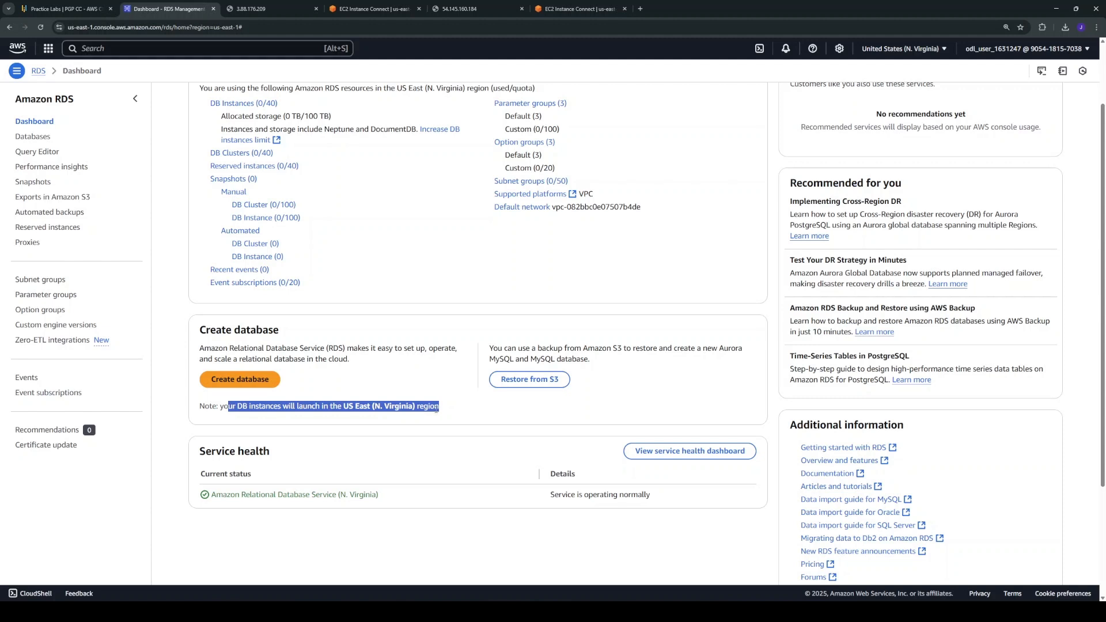
# Start creating a new RDS database and choose Microsoft SQL Server as the engine type.
pyautogui.click(422, 376)
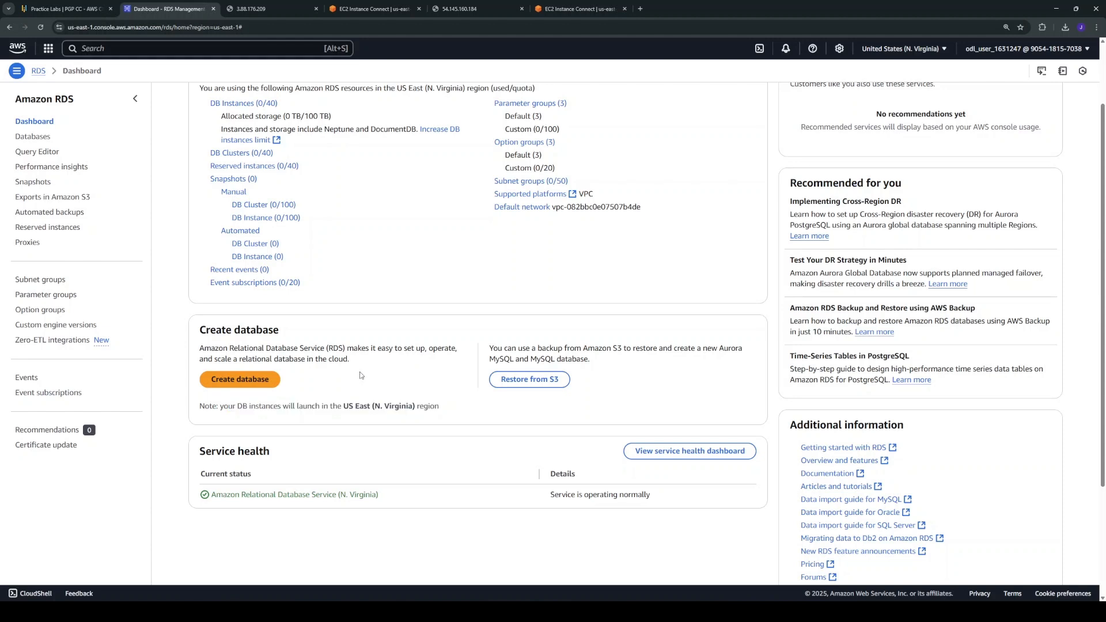
pyautogui.click(234, 380)
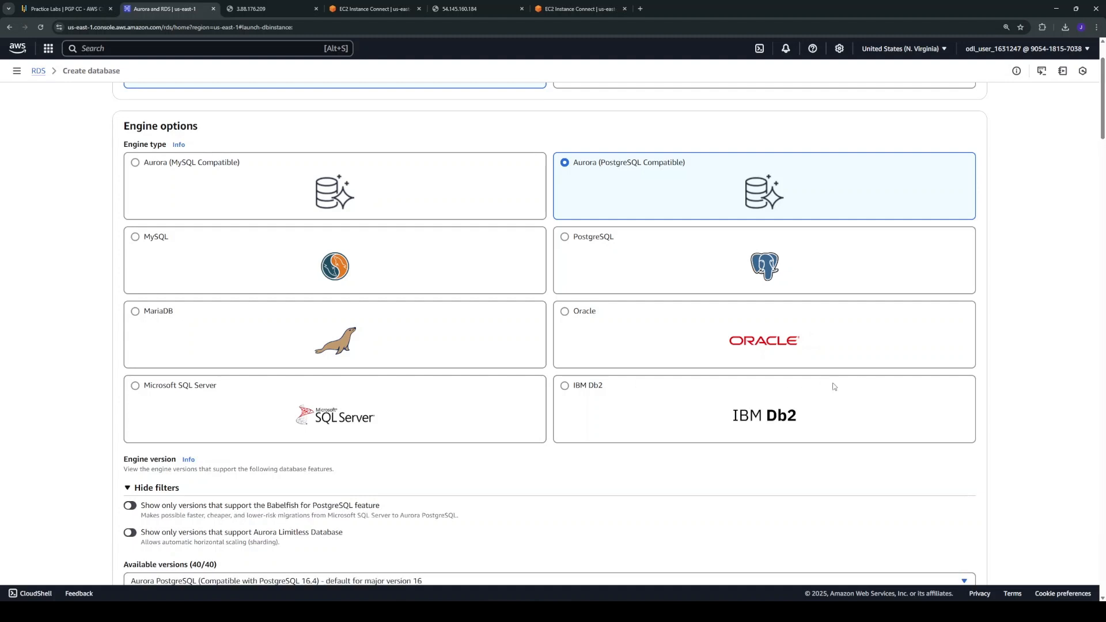
pyautogui.click(149, 390)
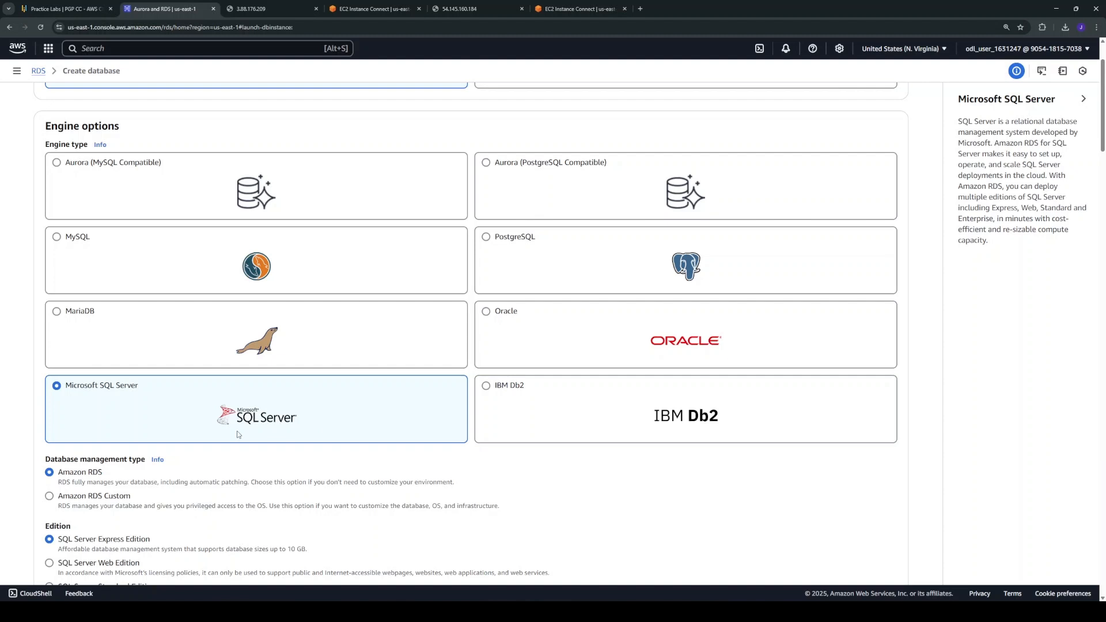
# Check the creation method, edition and engine version choices, and select the Free tier template.
pyautogui.scroll(2, 316, 430)
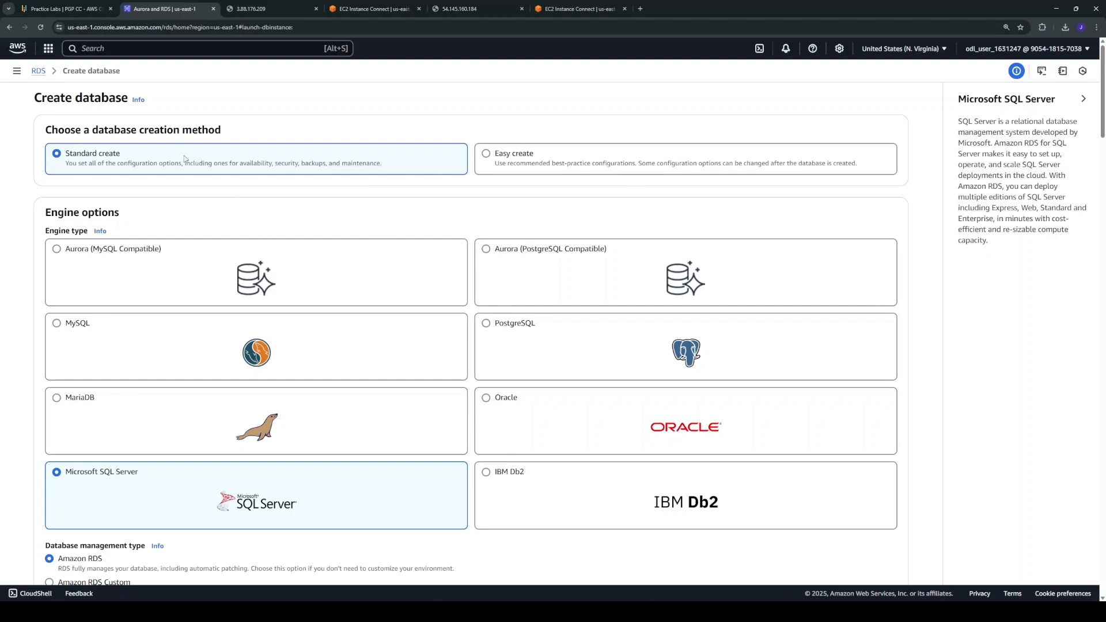
pyautogui.scroll(-5, 172, 242)
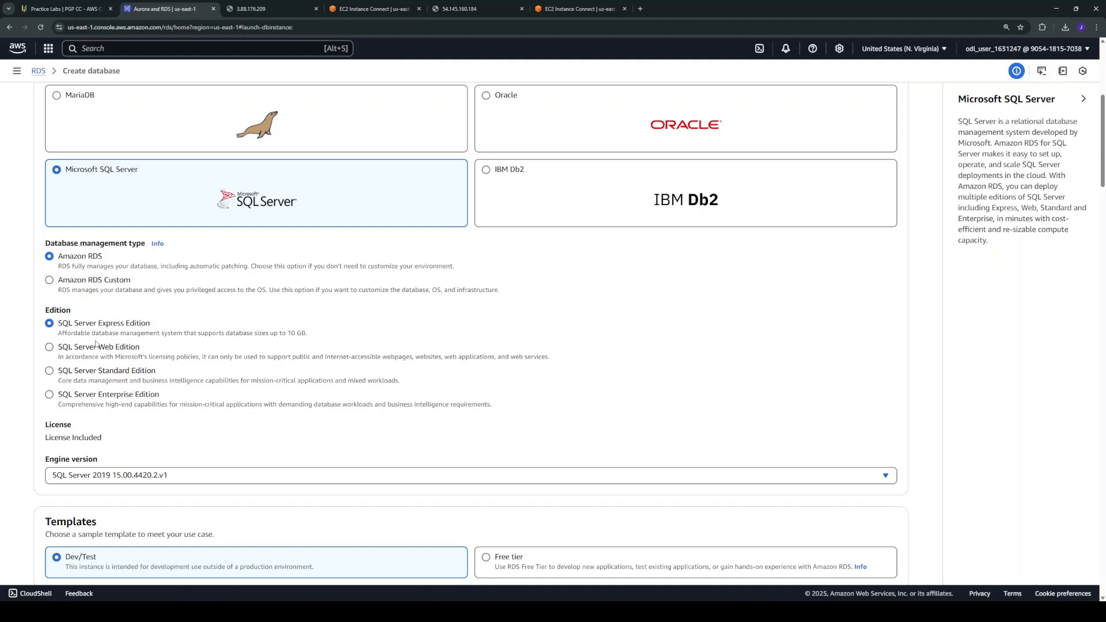
pyautogui.scroll(-2, 478, 458)
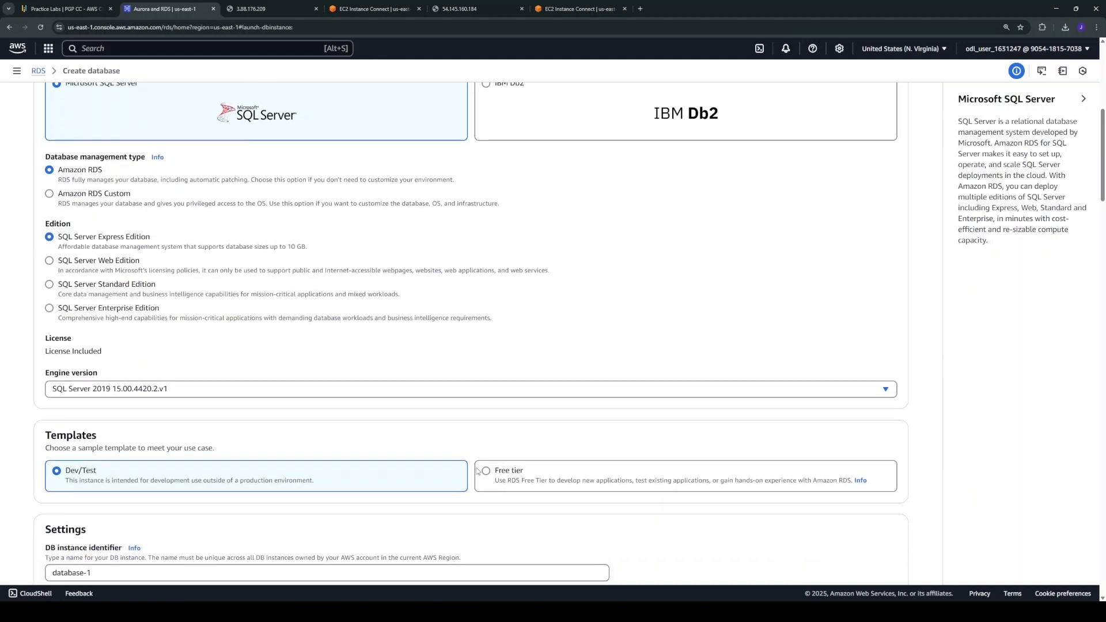
pyautogui.click(220, 390)
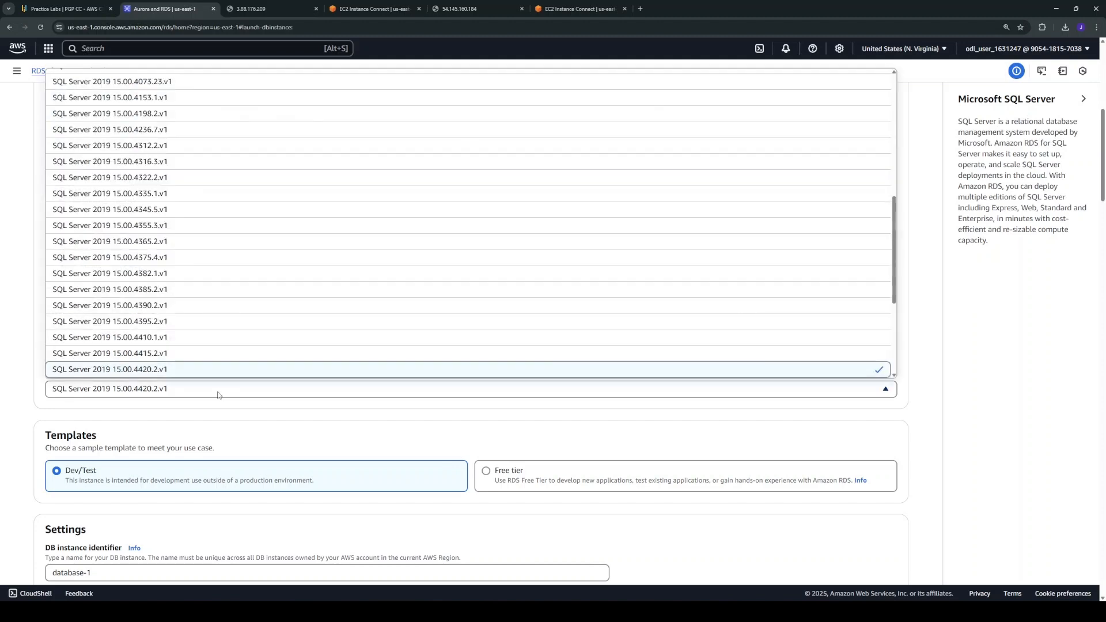
pyautogui.click(33, 402)
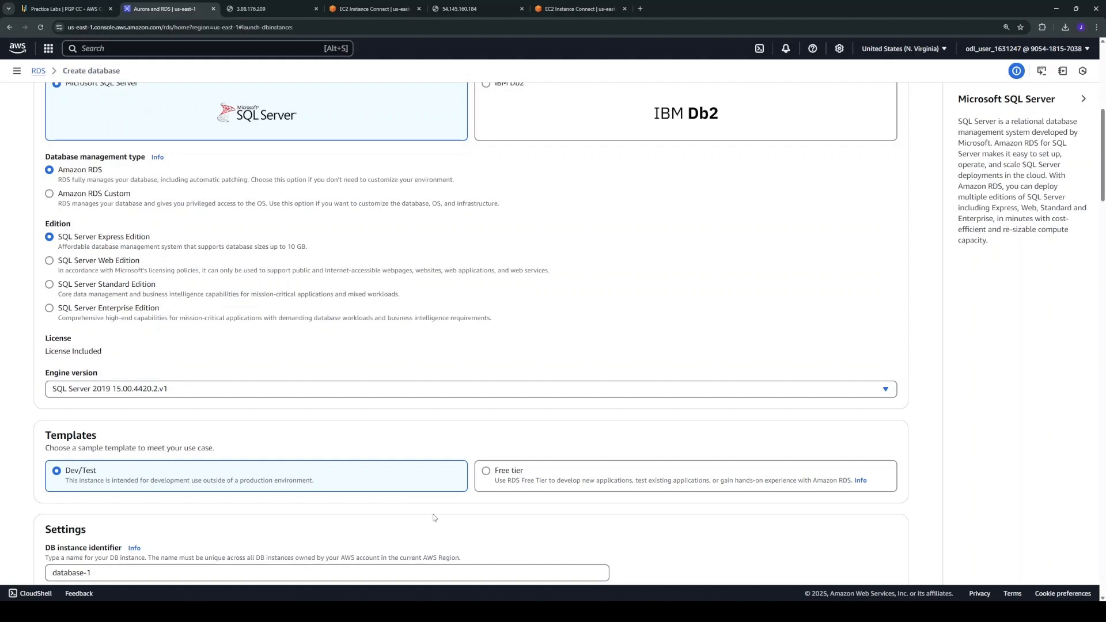
pyautogui.click(487, 473)
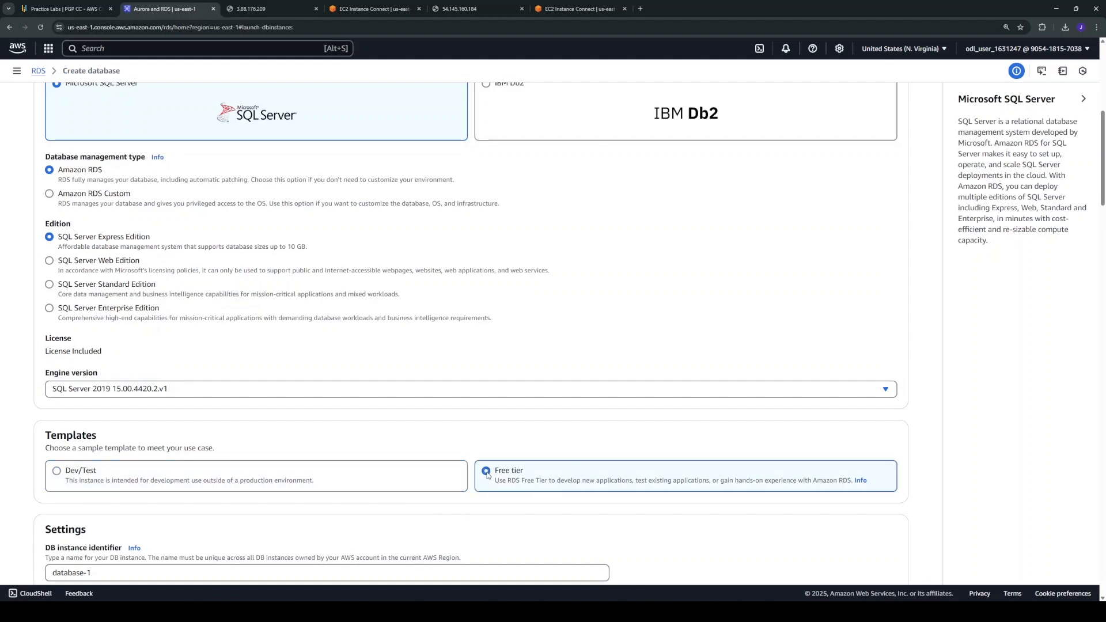
# Enable automatic password generation for the self-managed master user in the credentials settings.
pyautogui.scroll(-3, 608, 493)
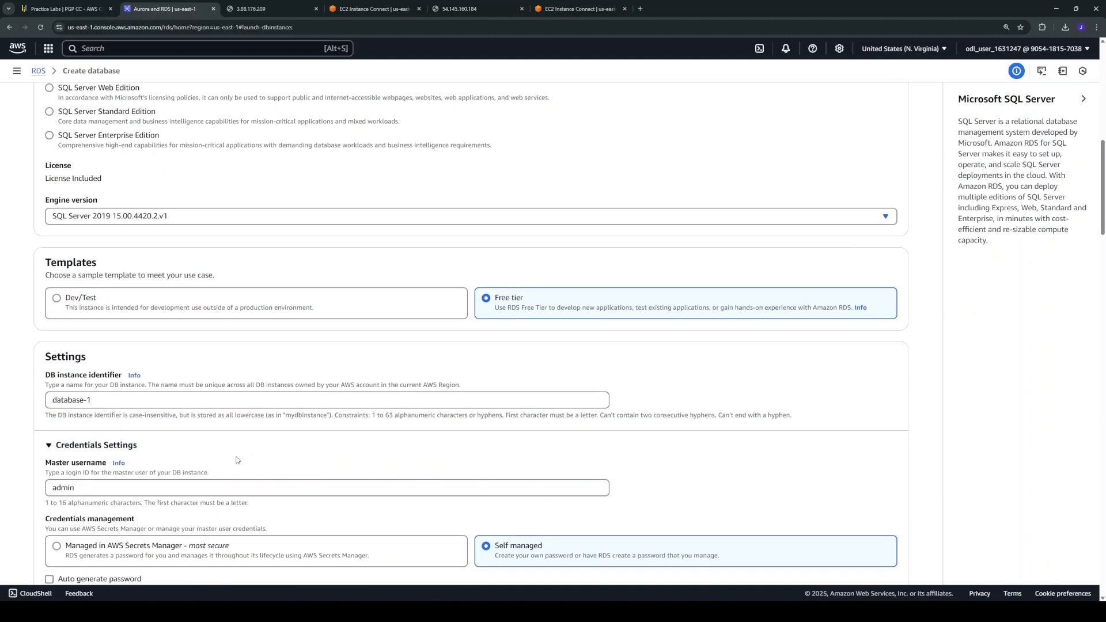
pyautogui.scroll(-2, 259, 461)
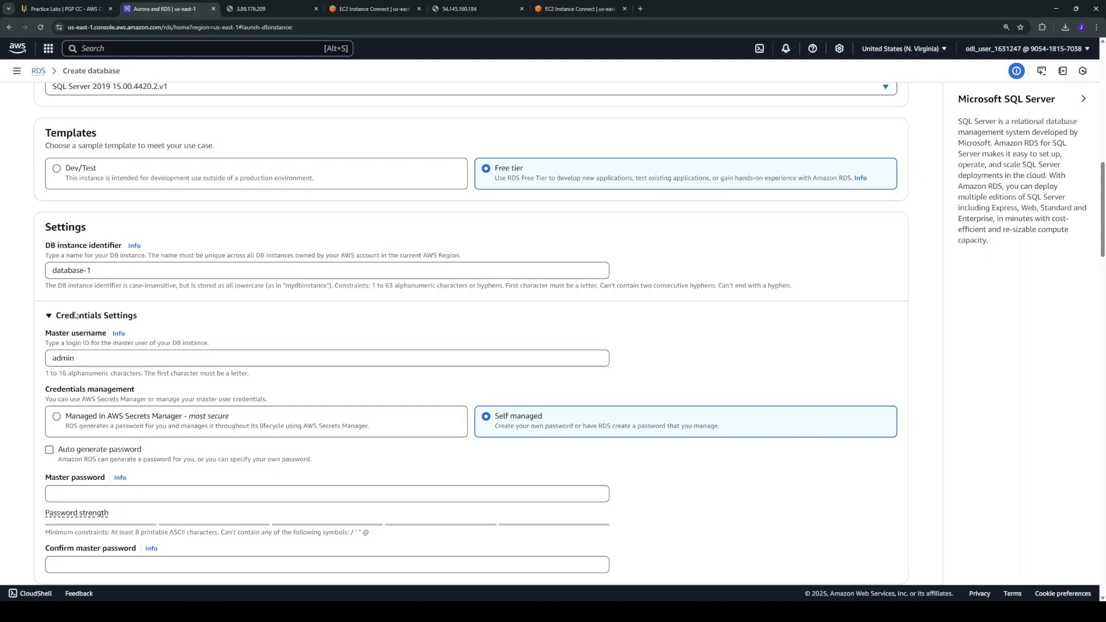
pyautogui.click(50, 451)
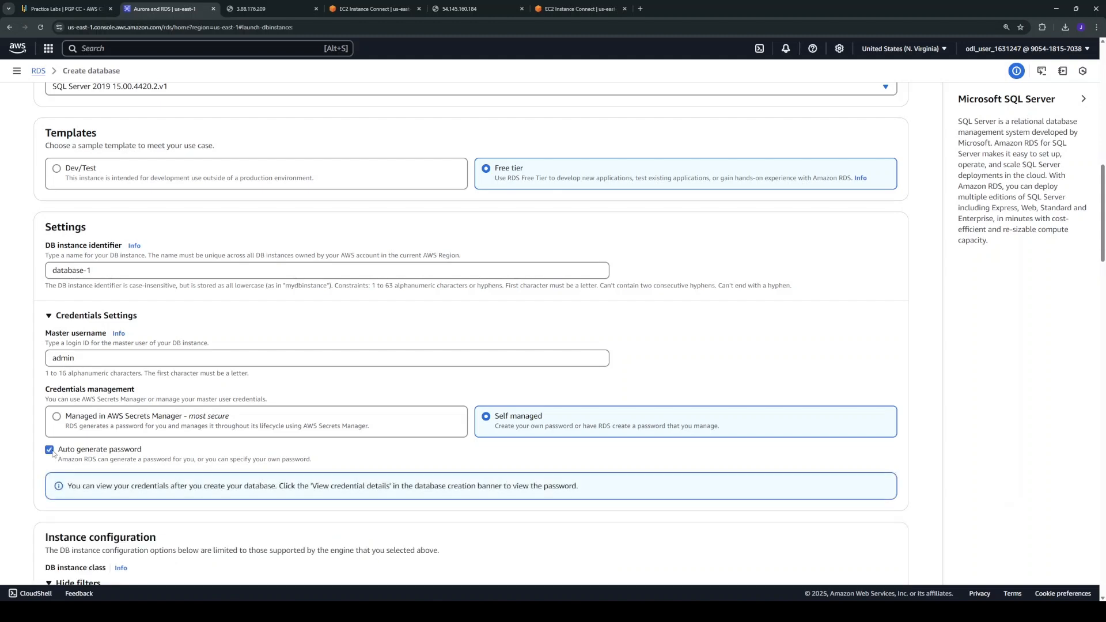
# Choose db.t3.micro as the DB instance class in the instance configuration.
pyautogui.scroll(-3, 171, 472)
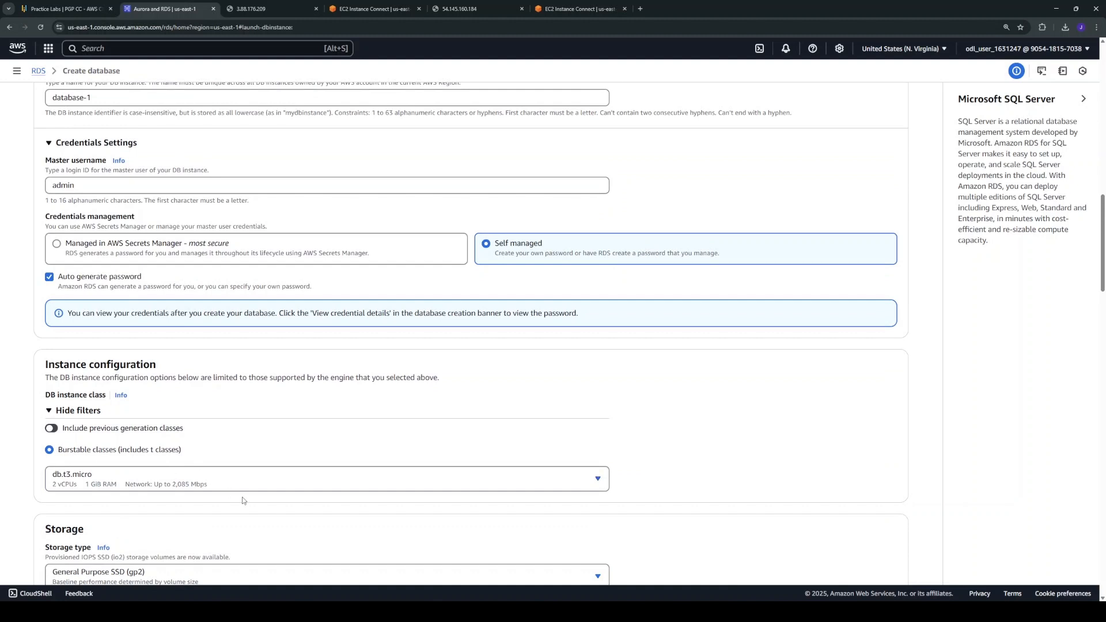
pyautogui.scroll(-1, 240, 485)
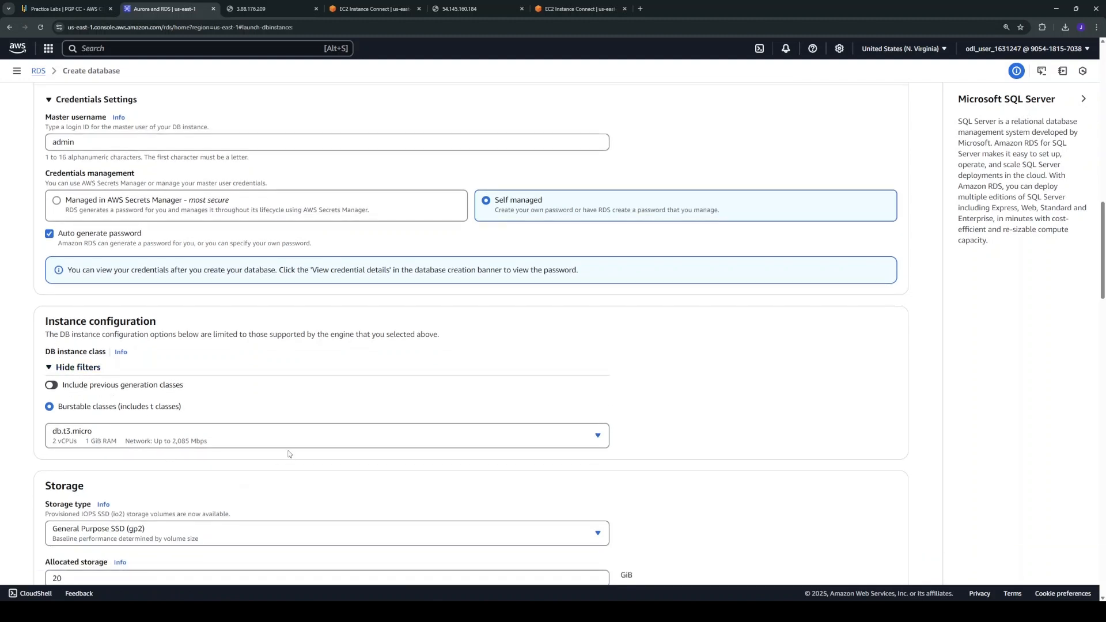
pyautogui.click(259, 447)
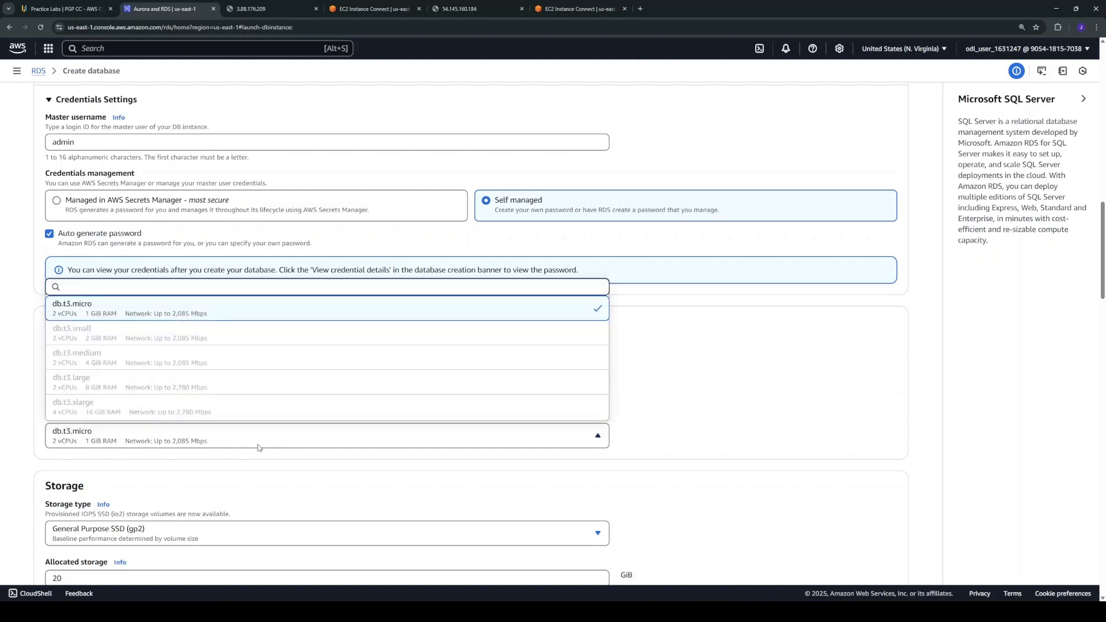
pyautogui.scroll(-1, 262, 372)
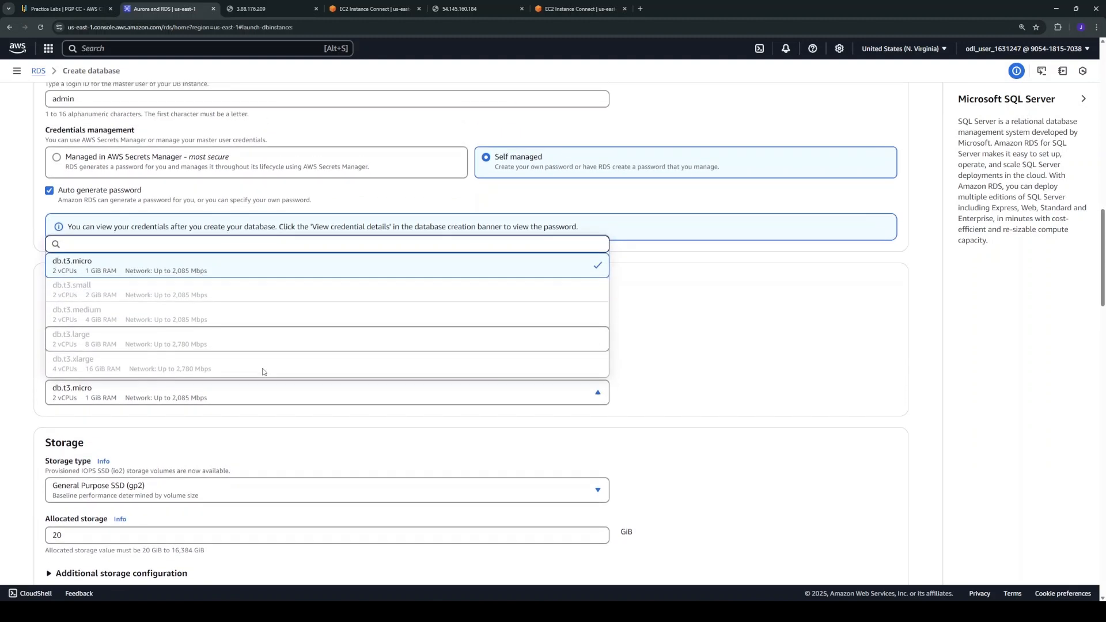
pyautogui.scroll(1, 262, 371)
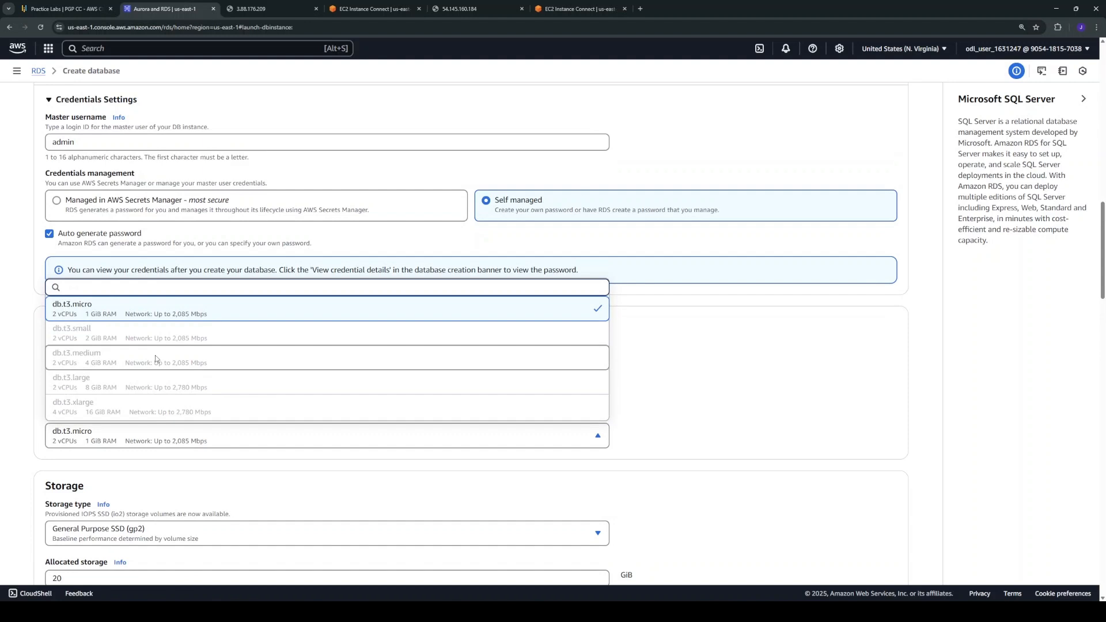
pyautogui.click(196, 307)
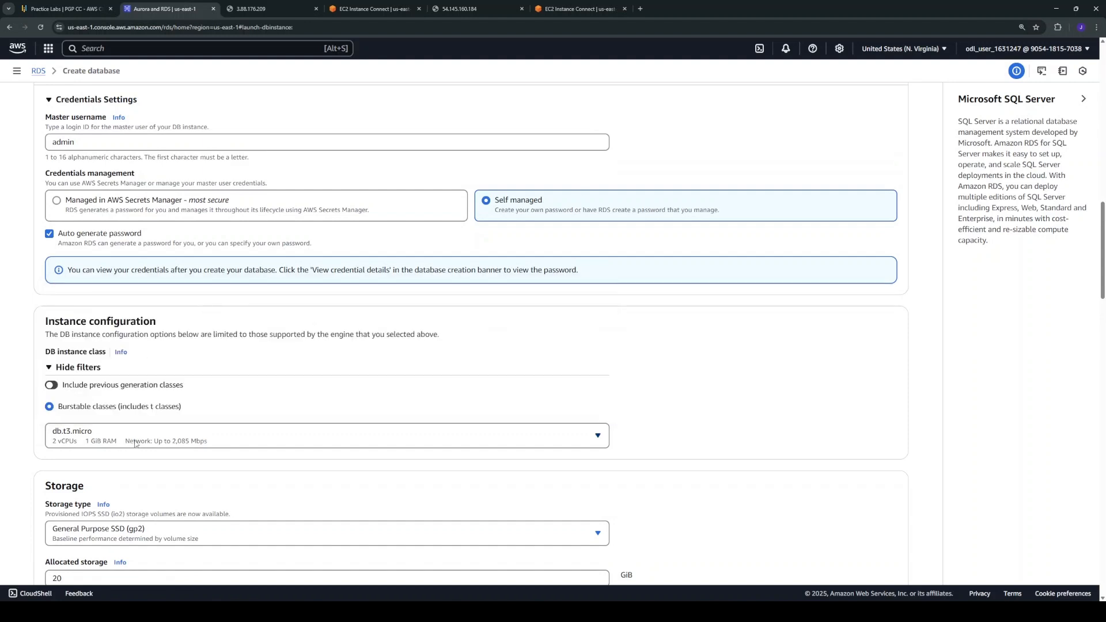
# Examine the available storage types, the allocated storage and the additional storage configuration.
pyautogui.scroll(-1, 24, 429)
pyautogui.scroll(-2, 23, 429)
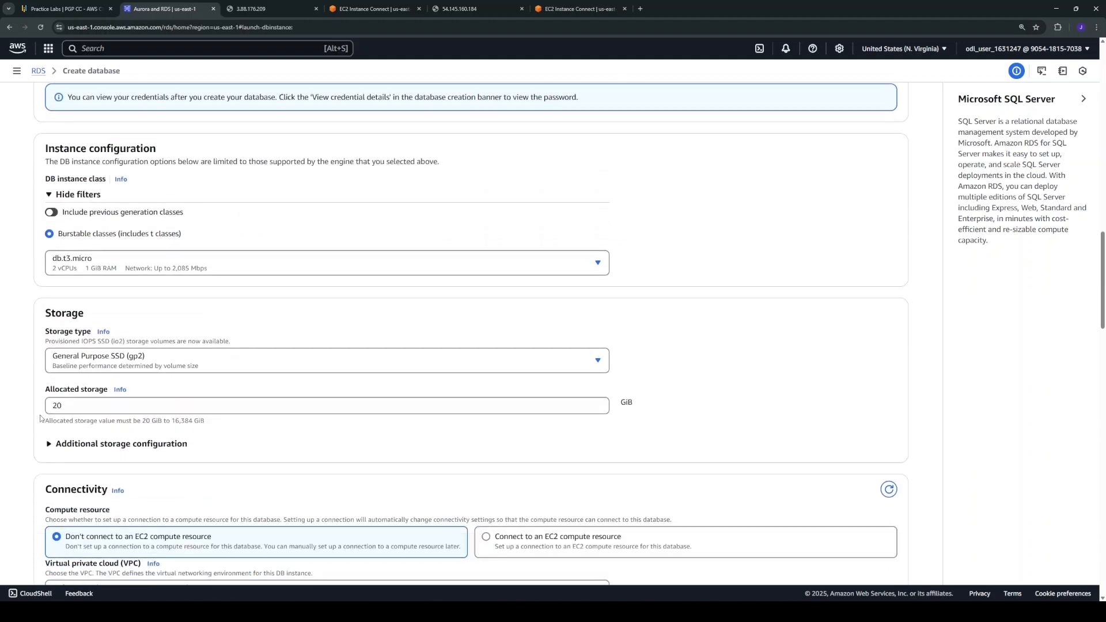
pyautogui.click(161, 362)
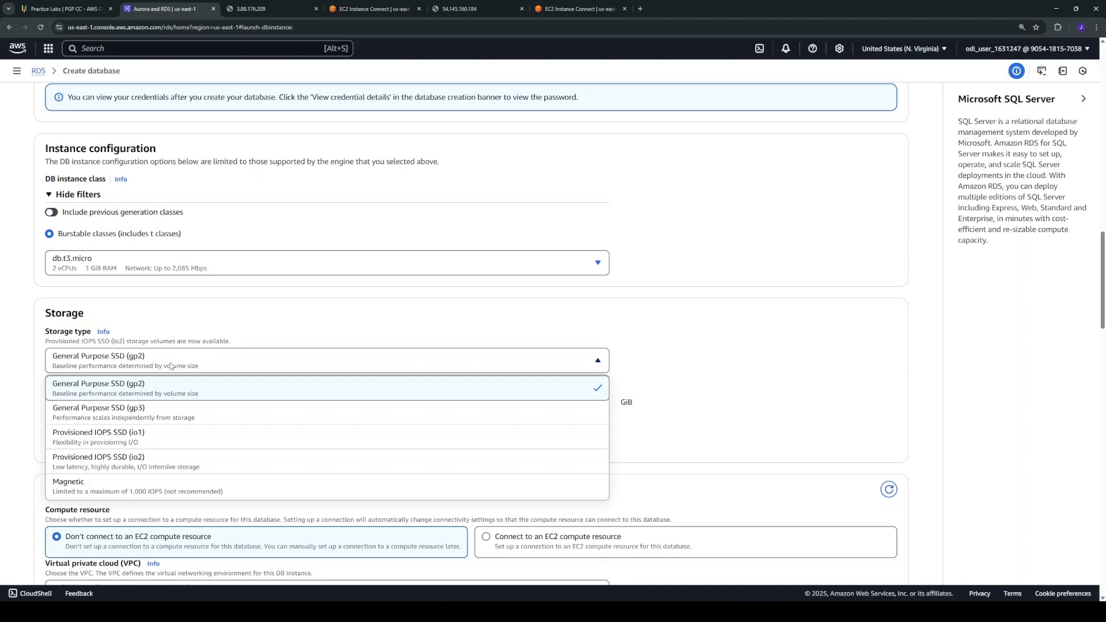
pyautogui.click(27, 364)
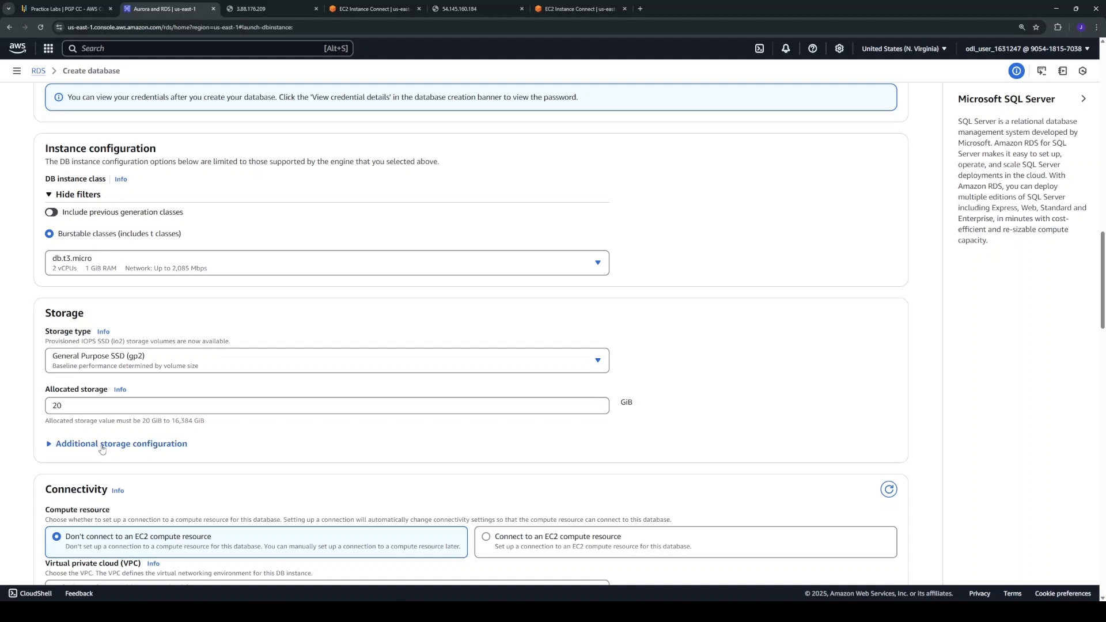
pyautogui.scroll(-3, 102, 449)
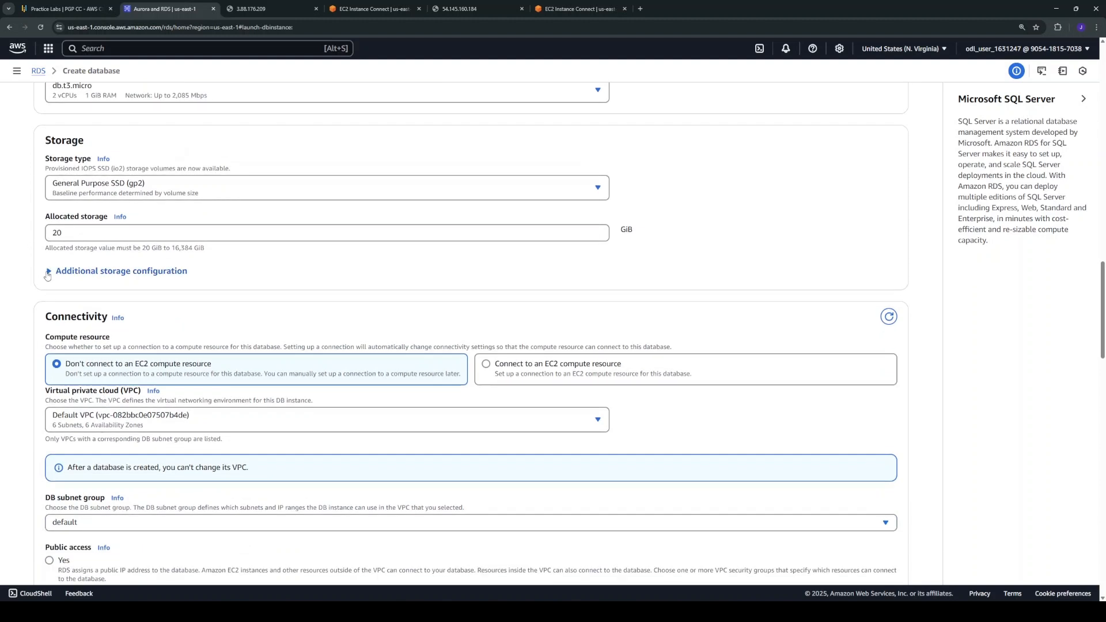
pyautogui.click(48, 272)
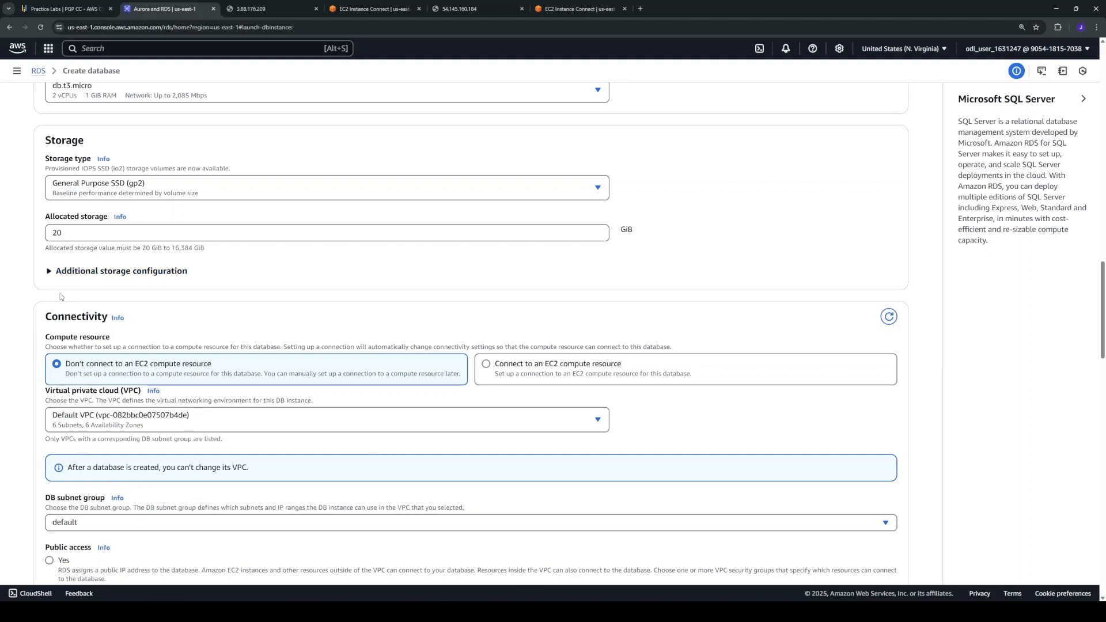
# Examine the connectivity settings for VPC, subnet group, public access, security group, RDS Proxy and certificate authority.
pyautogui.scroll(-3, 70, 342)
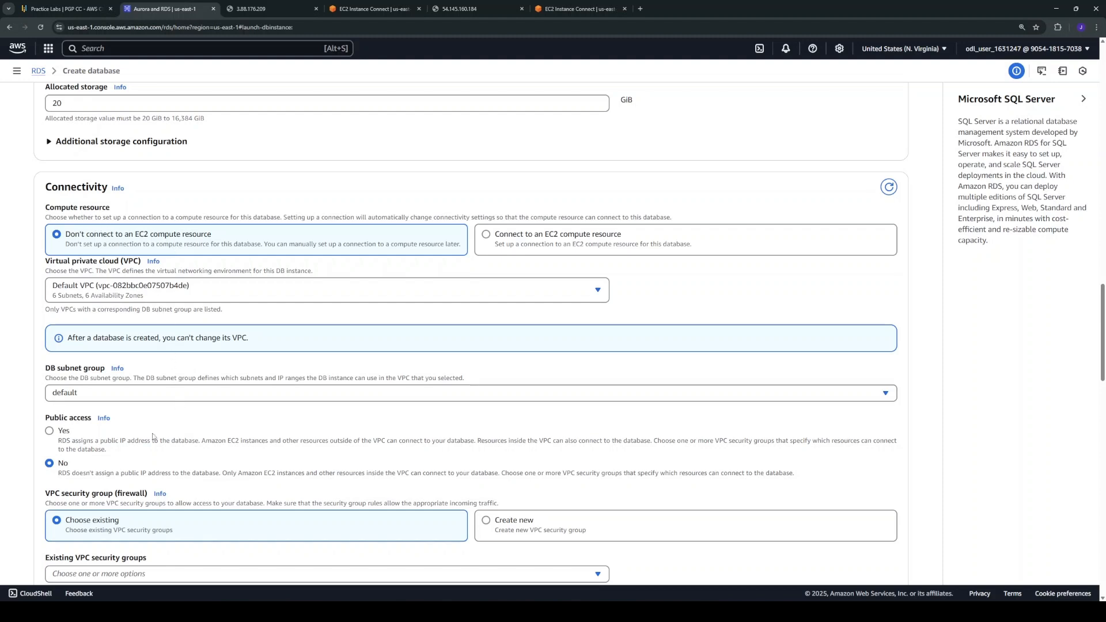
pyautogui.scroll(-1, 233, 446)
pyautogui.scroll(-3, 232, 446)
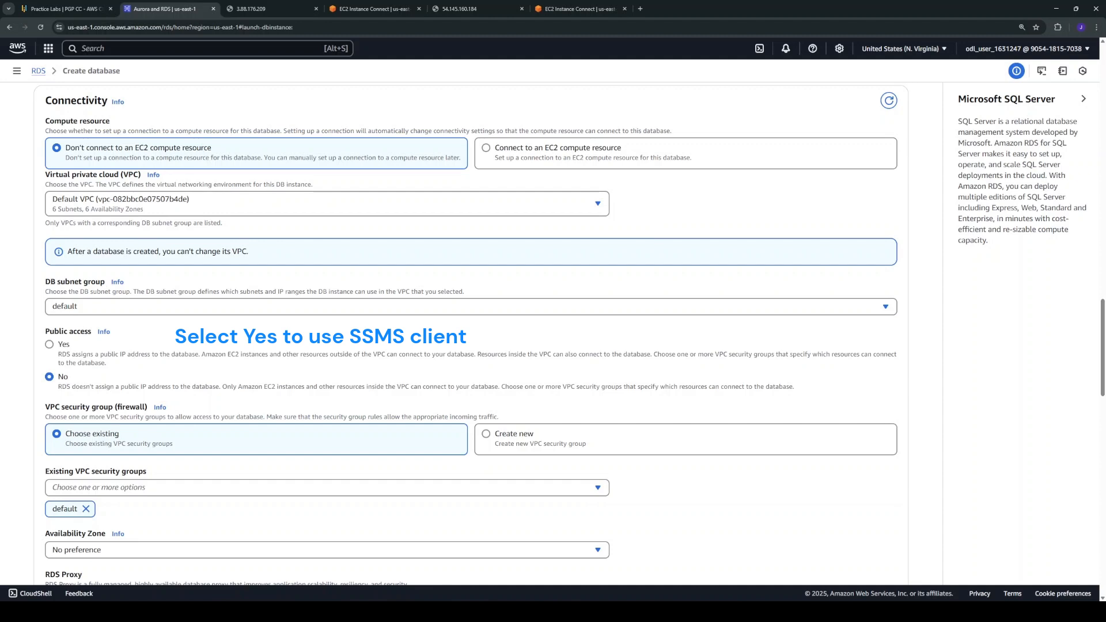
pyautogui.scroll(-1, 252, 437)
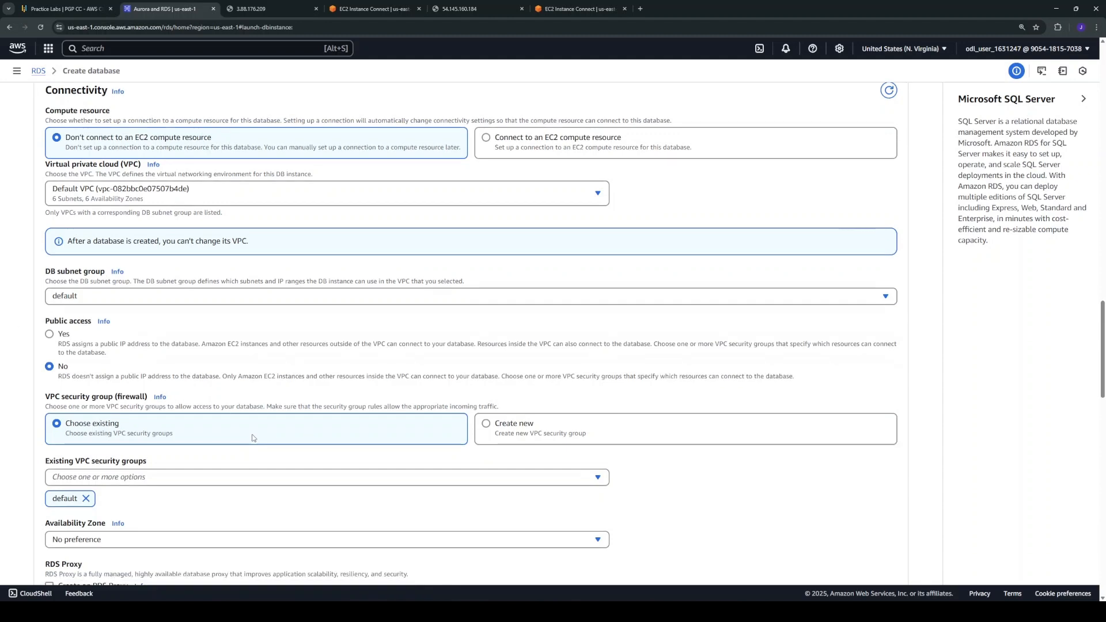
pyautogui.scroll(-2, 253, 438)
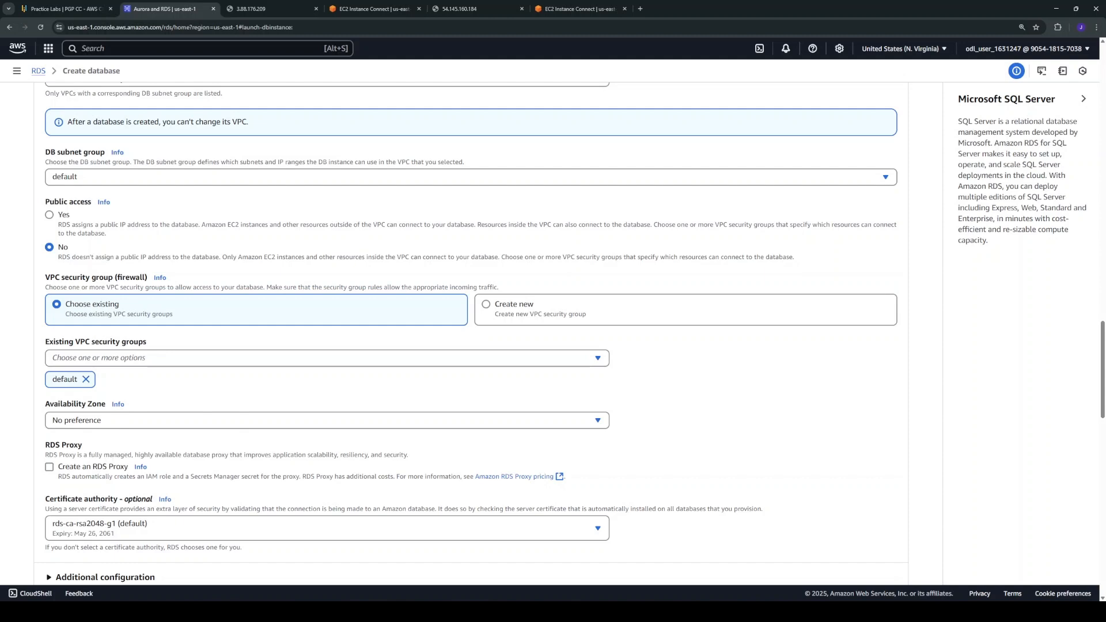
pyautogui.scroll(-4, 425, 285)
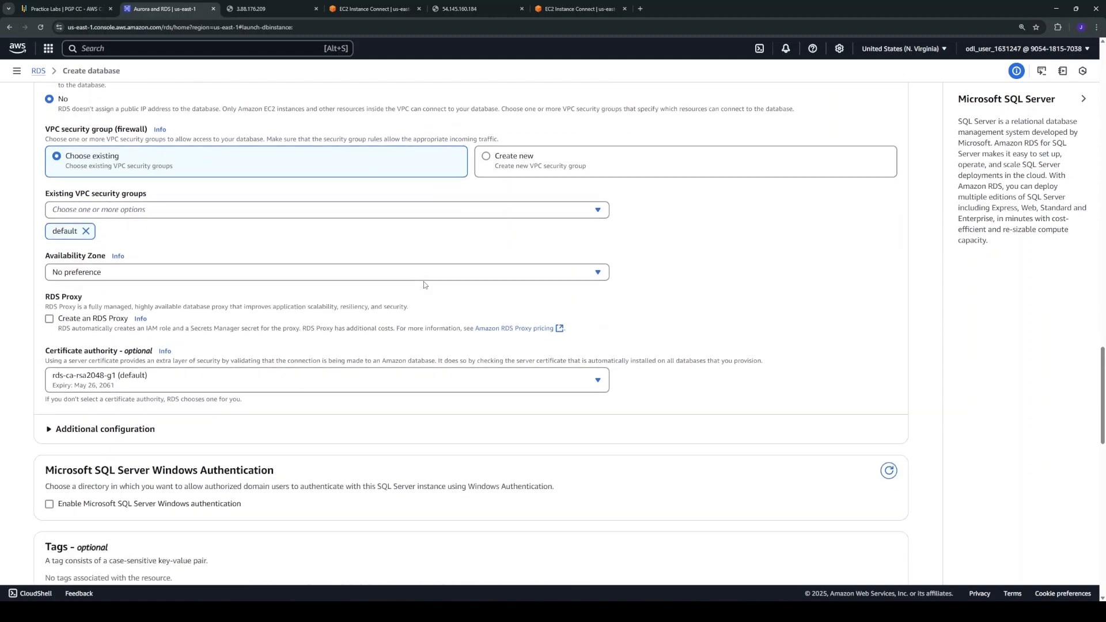
pyautogui.scroll(-2, 424, 284)
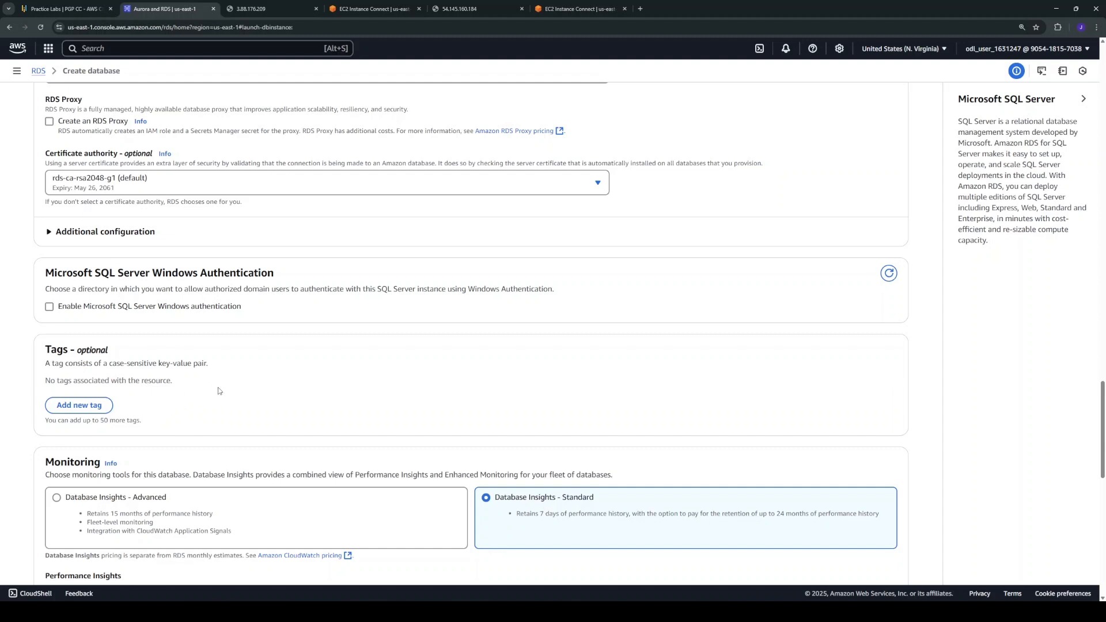
# Check the database port in the additional connectivity configuration and the Availability Zone setting.
pyautogui.scroll(2, 218, 390)
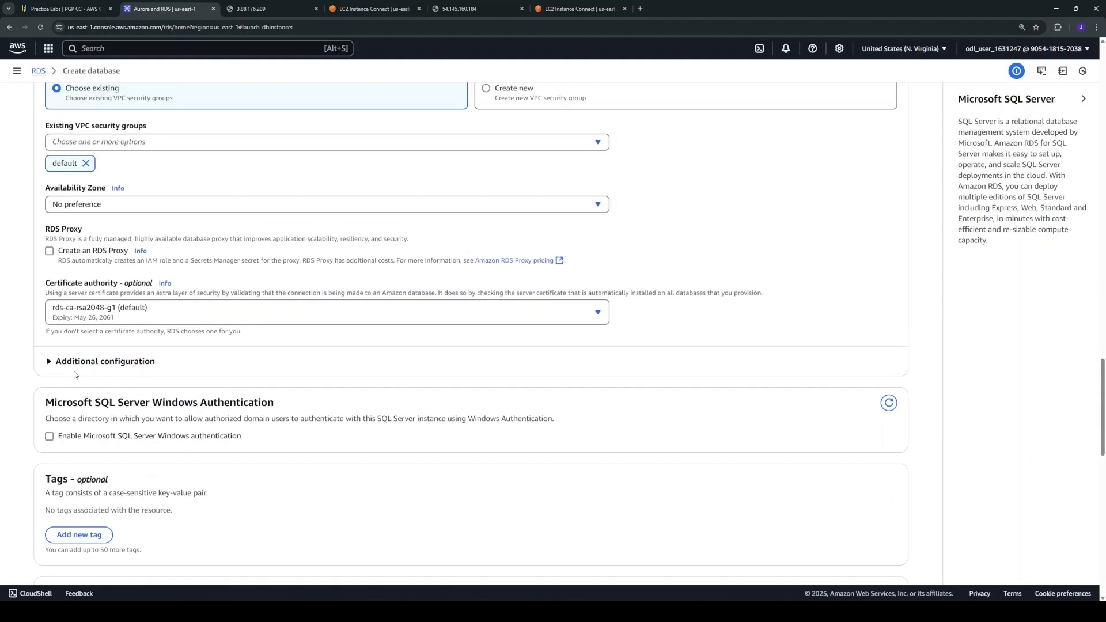
pyautogui.click(51, 362)
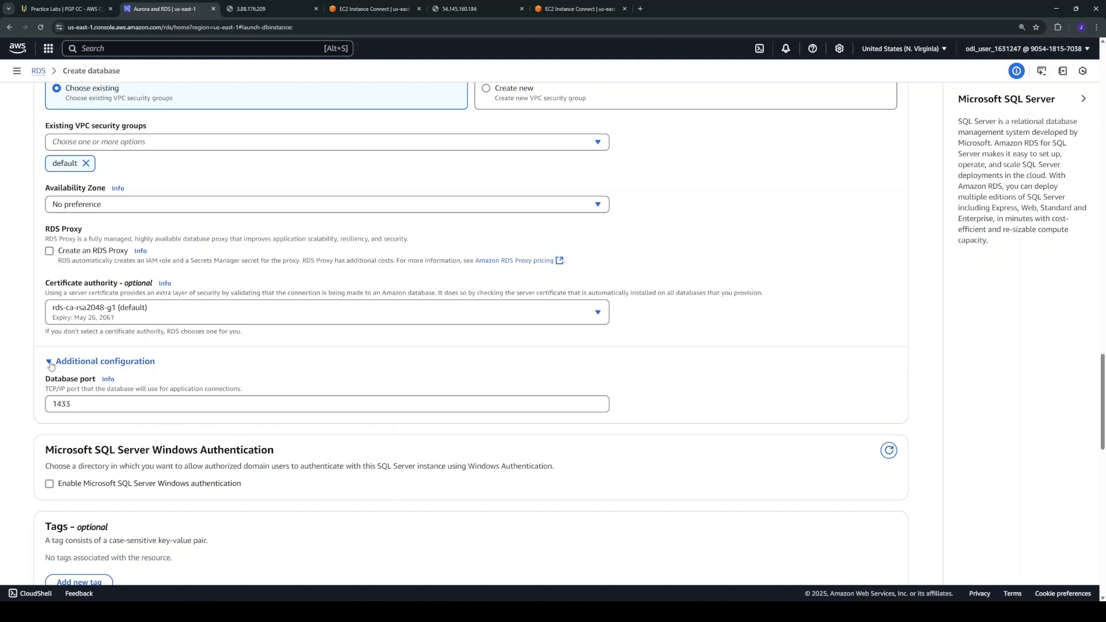
pyautogui.click(51, 363)
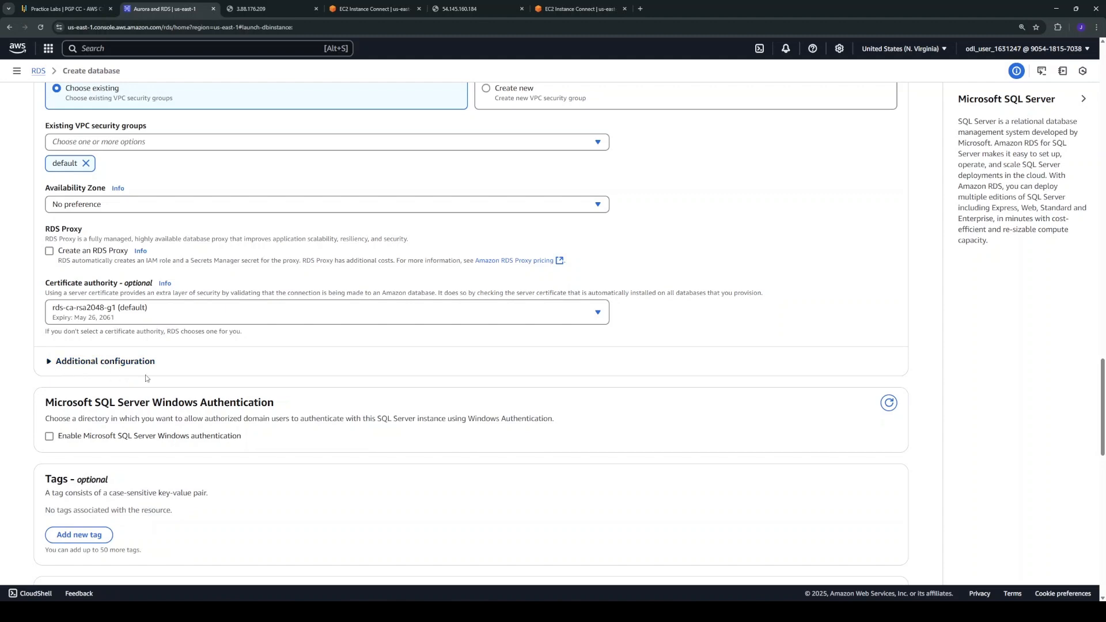
pyautogui.scroll(3, 147, 378)
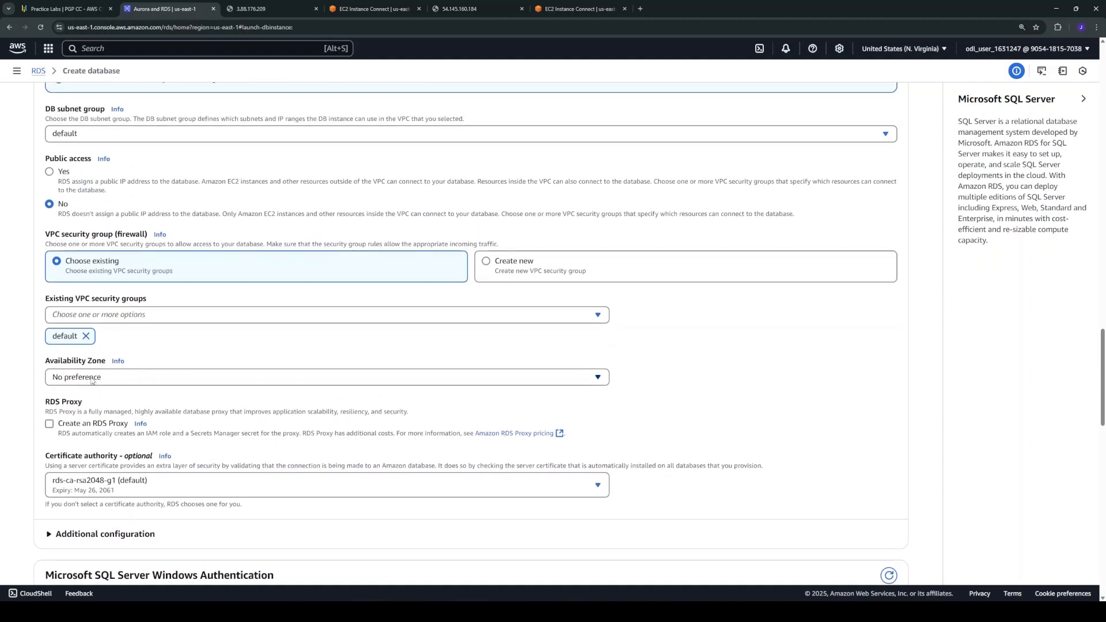
pyautogui.click(106, 381)
pyautogui.click(107, 381)
# Examine the authentication types offered for Microsoft SQL Server Windows authentication, leaving the option disabled.
pyautogui.scroll(-3, 360, 419)
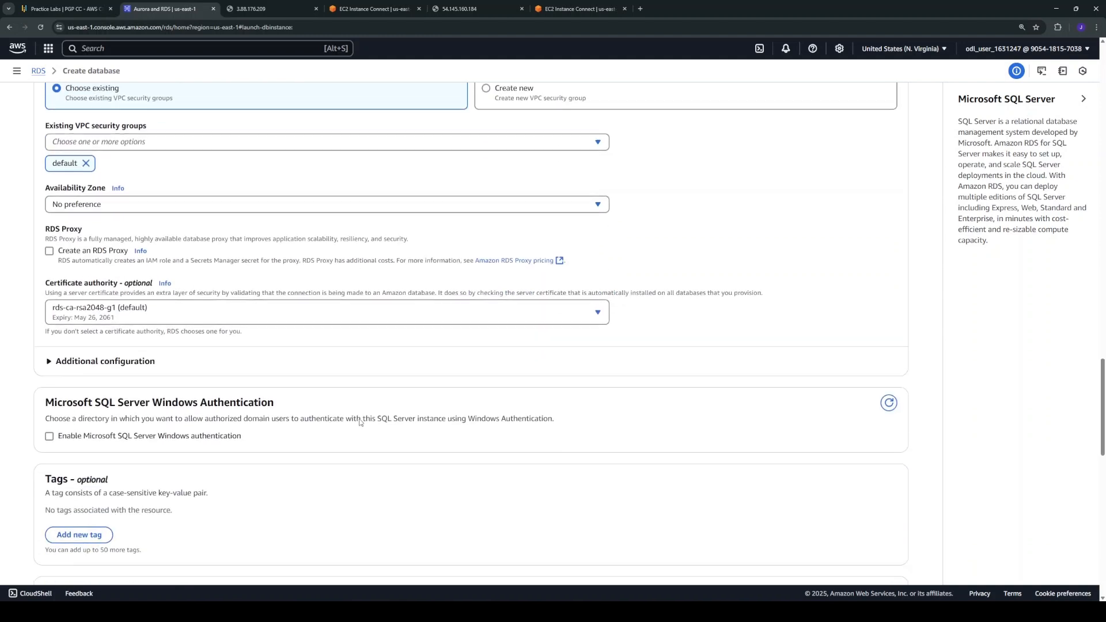
pyautogui.scroll(-3, 359, 420)
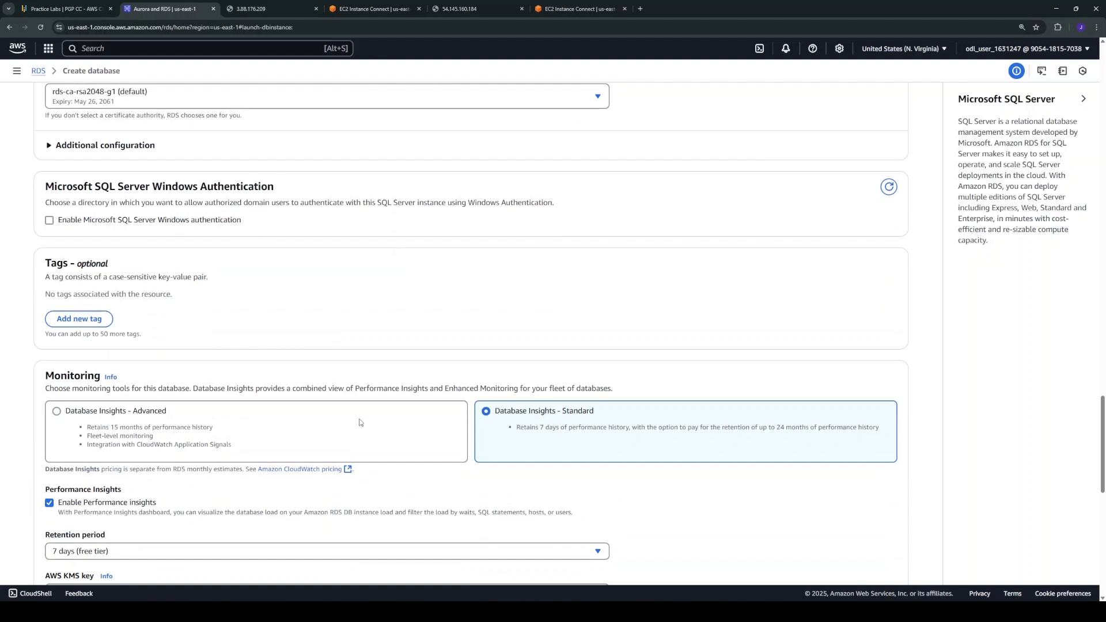
pyautogui.click(49, 220)
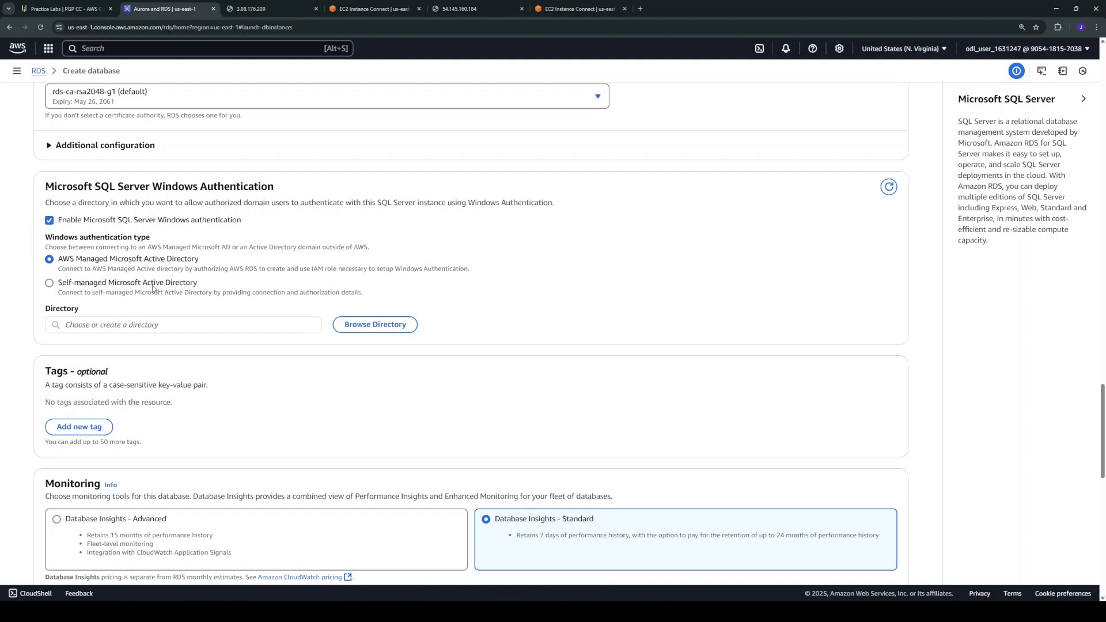
pyautogui.click(49, 220)
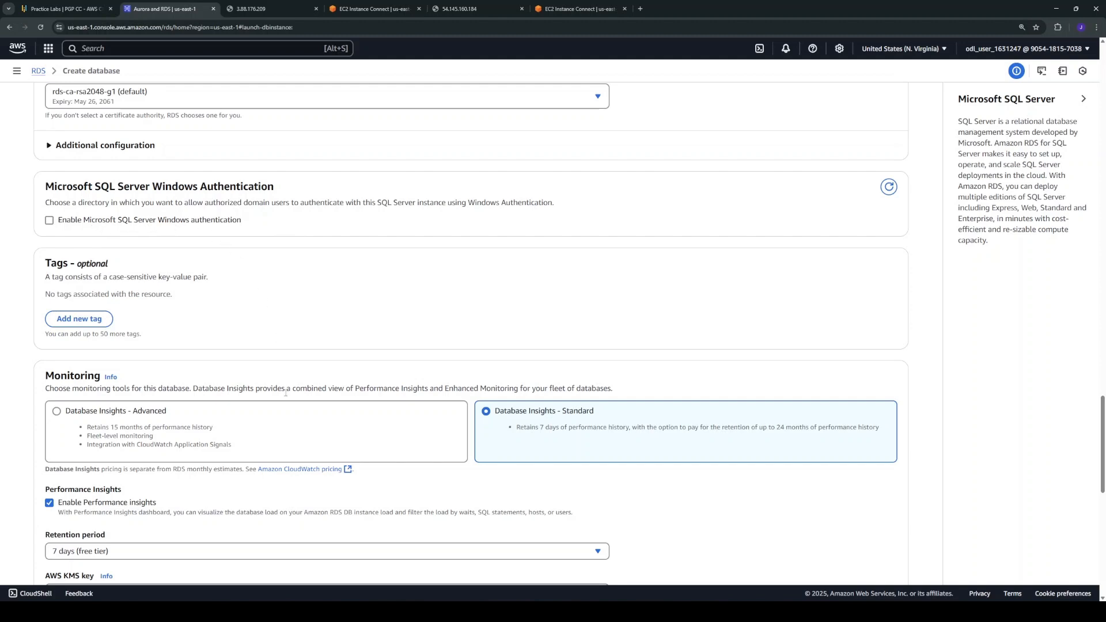
# Create the database with the Database Insights - Standard monitoring settings and dismiss the suggested add-ons.
pyautogui.scroll(-4, 286, 392)
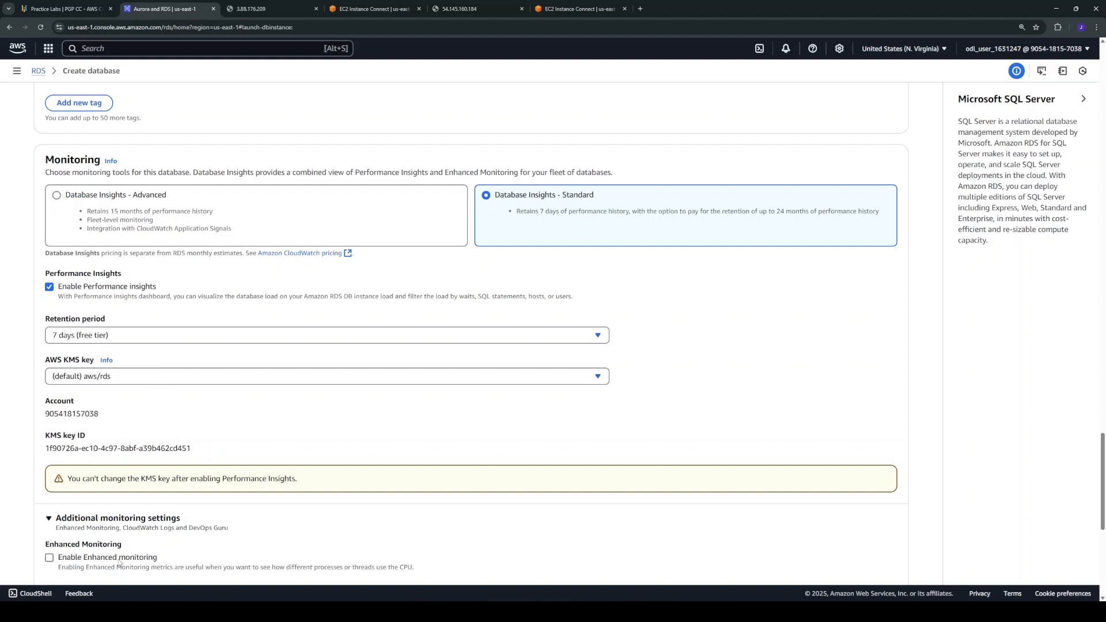
pyautogui.scroll(-5, 484, 455)
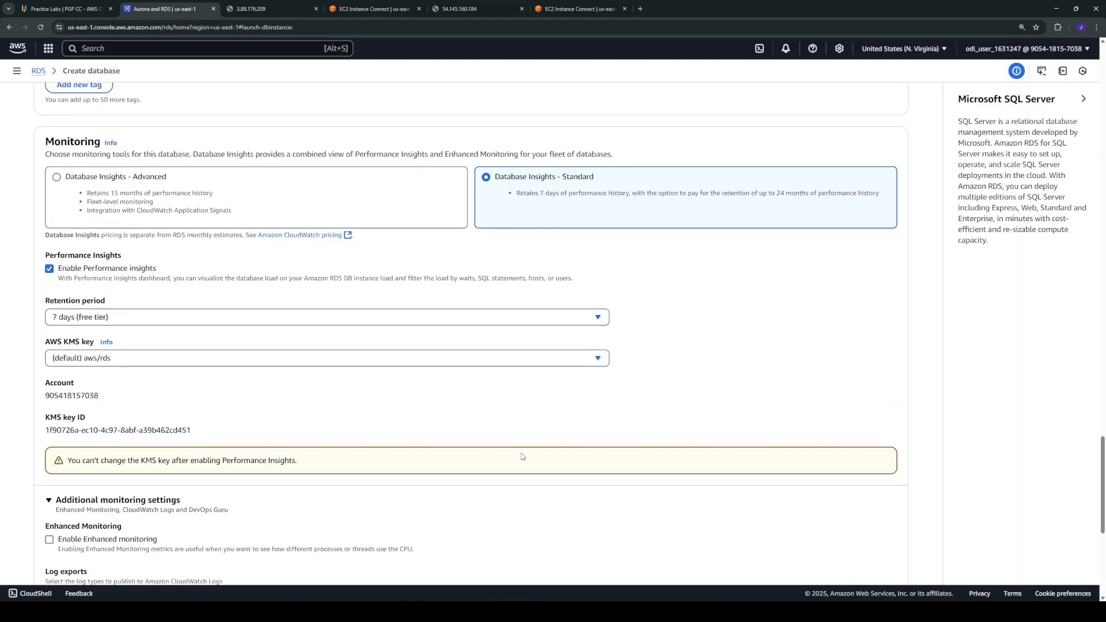
pyautogui.scroll(-1, 423, 401)
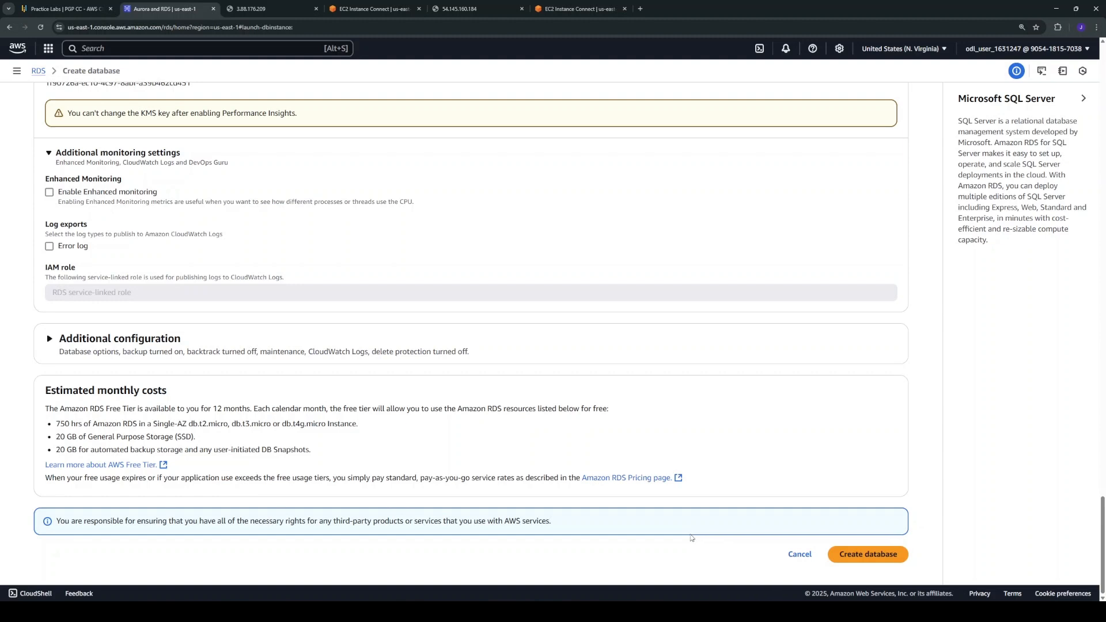
pyautogui.click(880, 556)
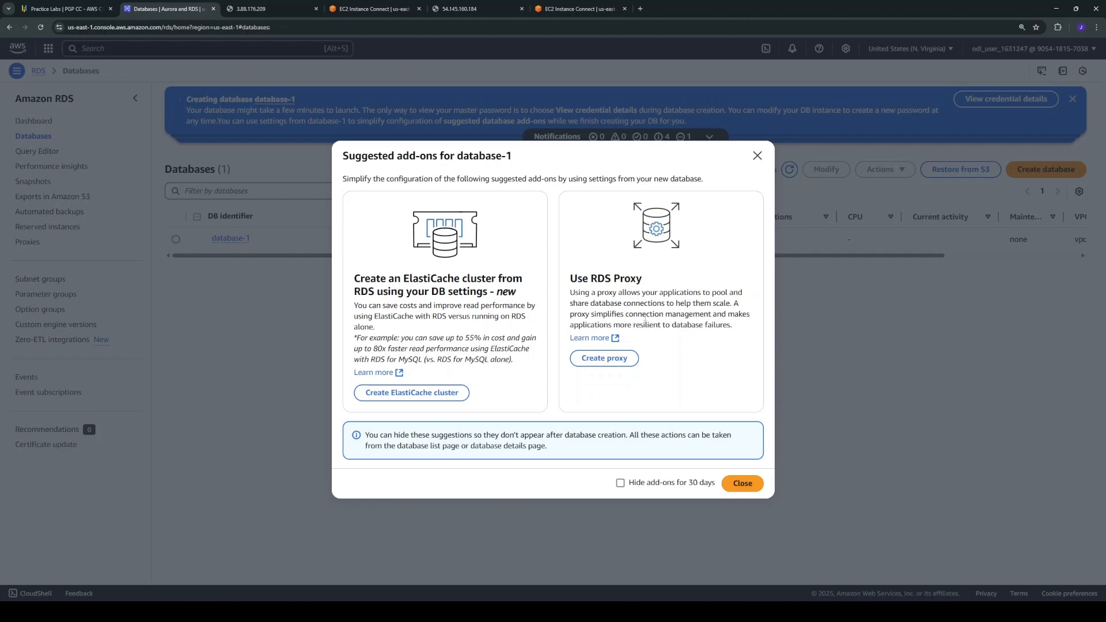
pyautogui.click(743, 483)
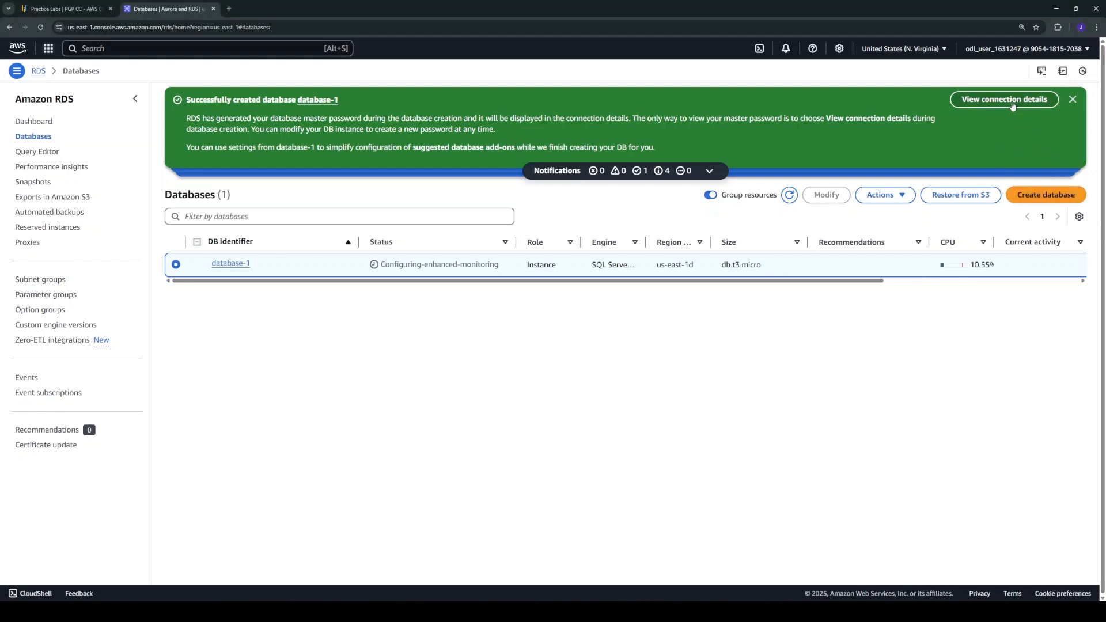
# Copy the endpoint from the connection details of database-1 and open SQL Server Management Studio 20.
pyautogui.click(1012, 103)
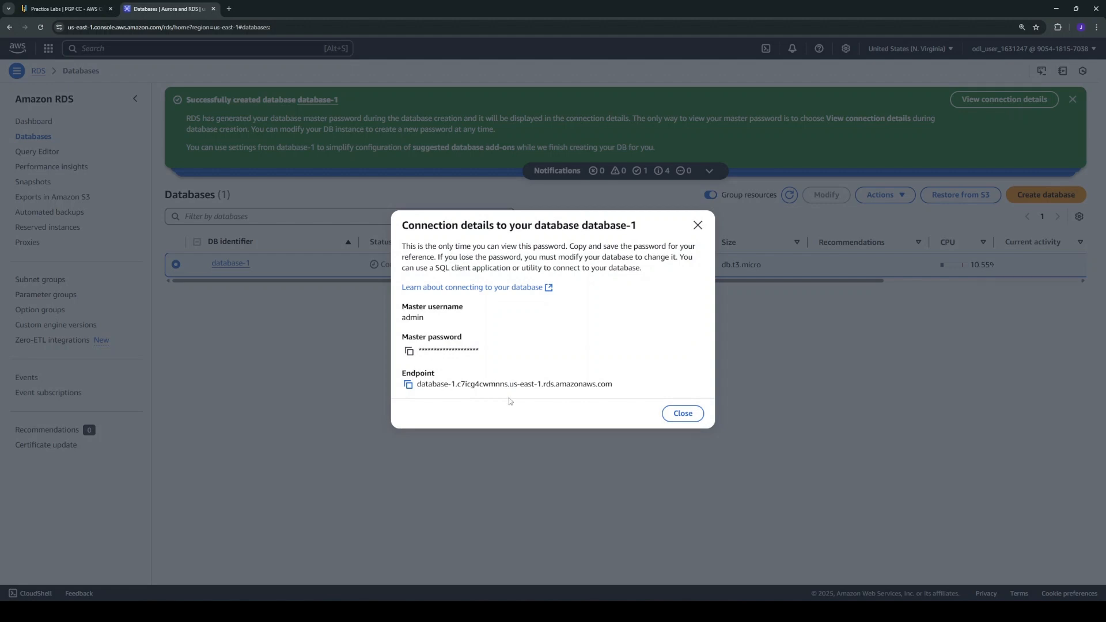
pyautogui.click(409, 388)
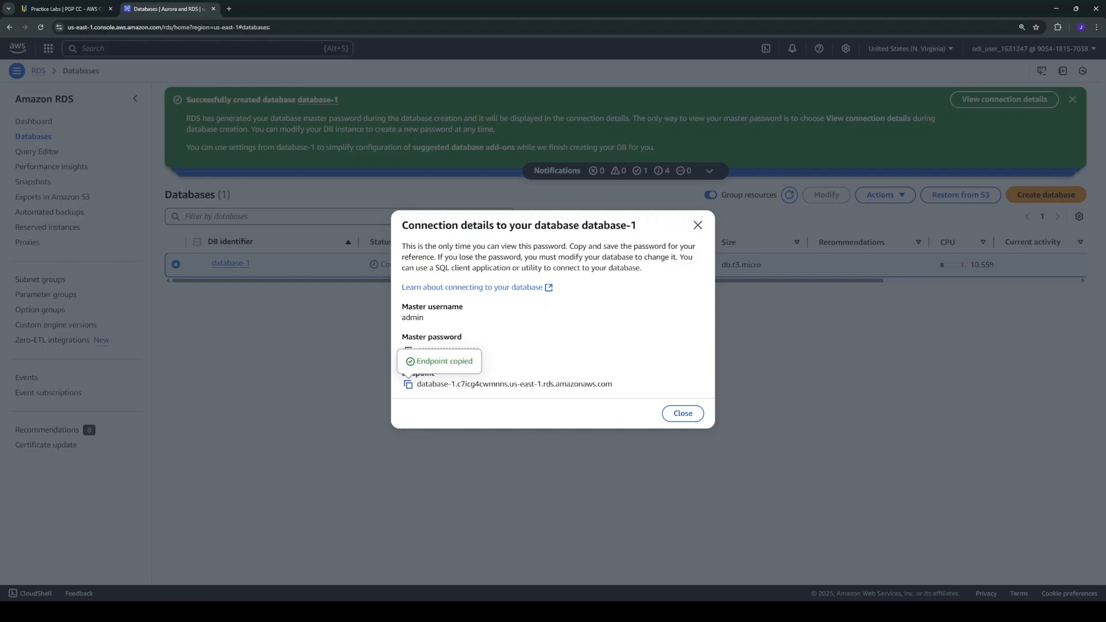
pyautogui.press('super')
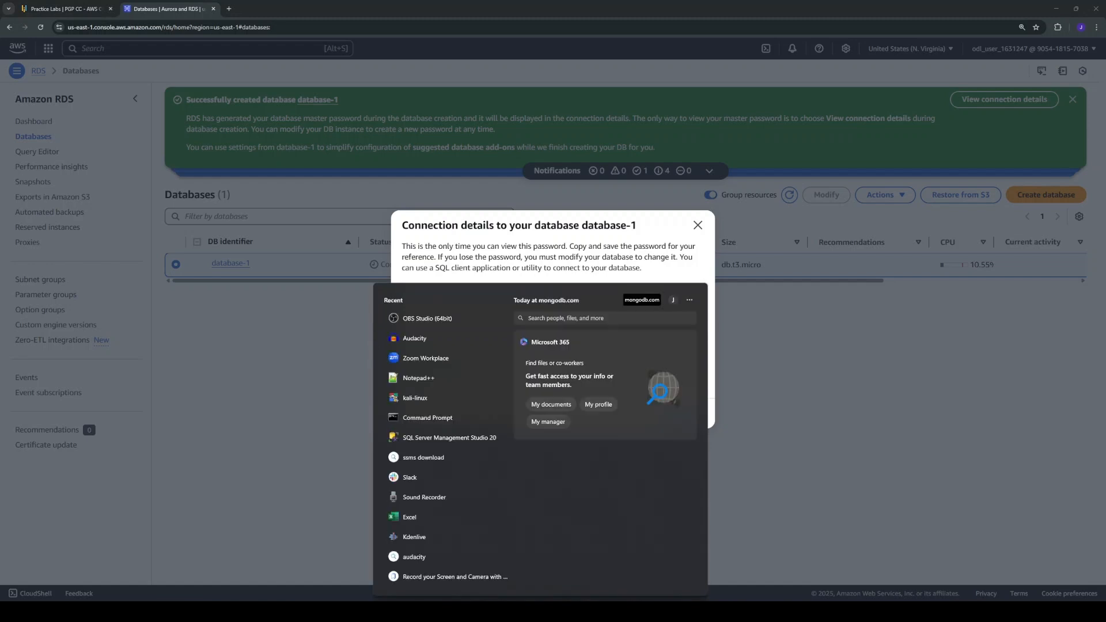
pyautogui.write('ssn')
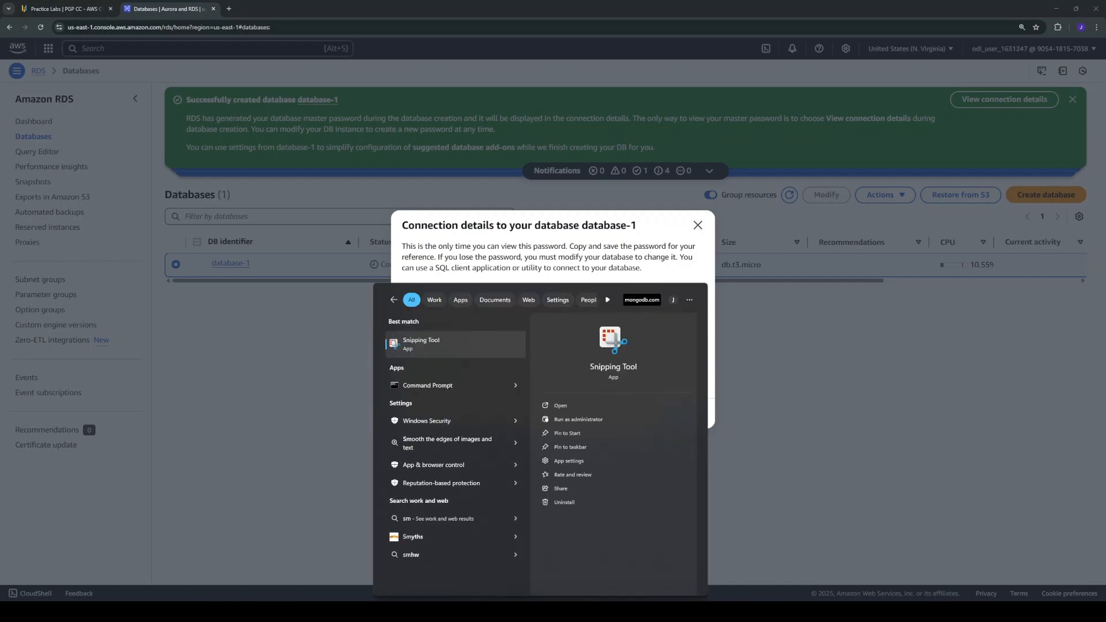
pyautogui.press('BackSpace')
pyautogui.write('ms')
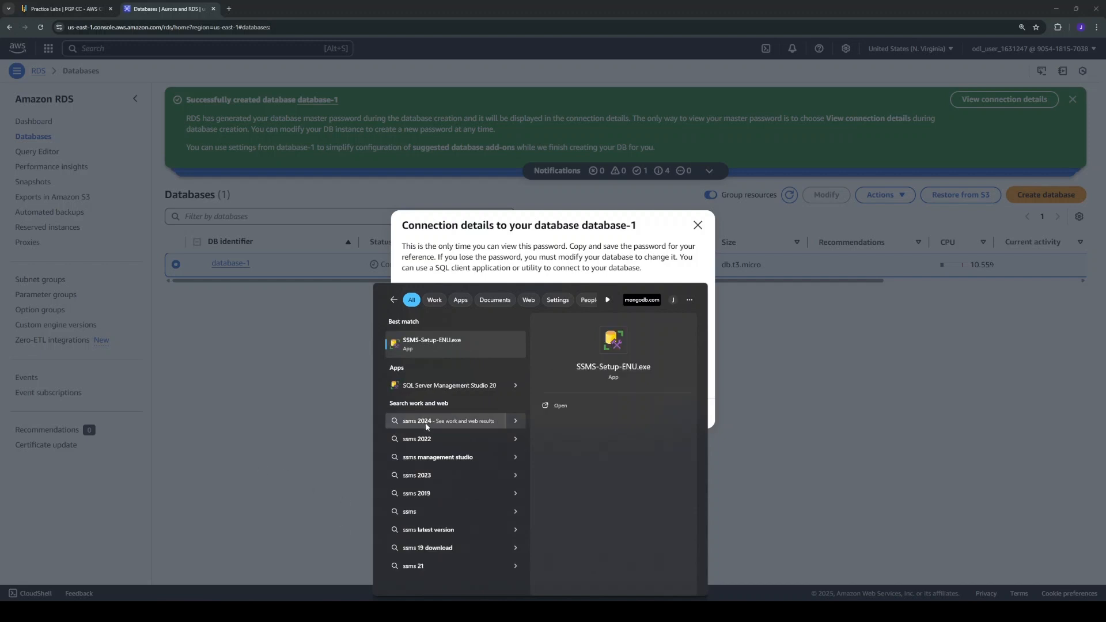
pyautogui.click(449, 385)
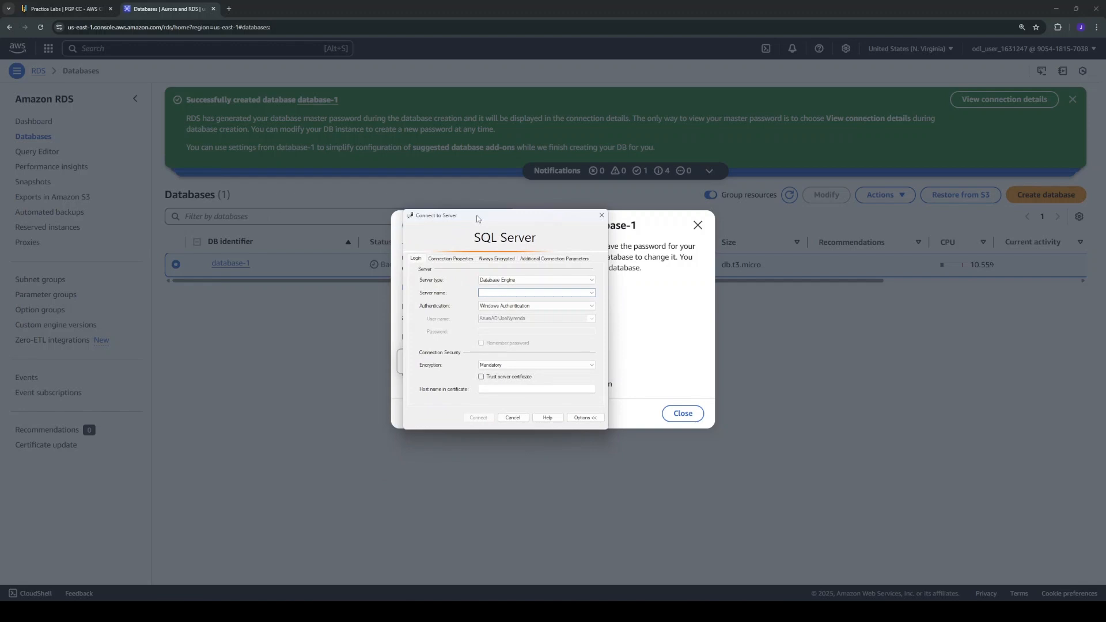
# Keep Database Engine as the server type and paste the copied RDS endpoint as the server name.
pyautogui.click(541, 282)
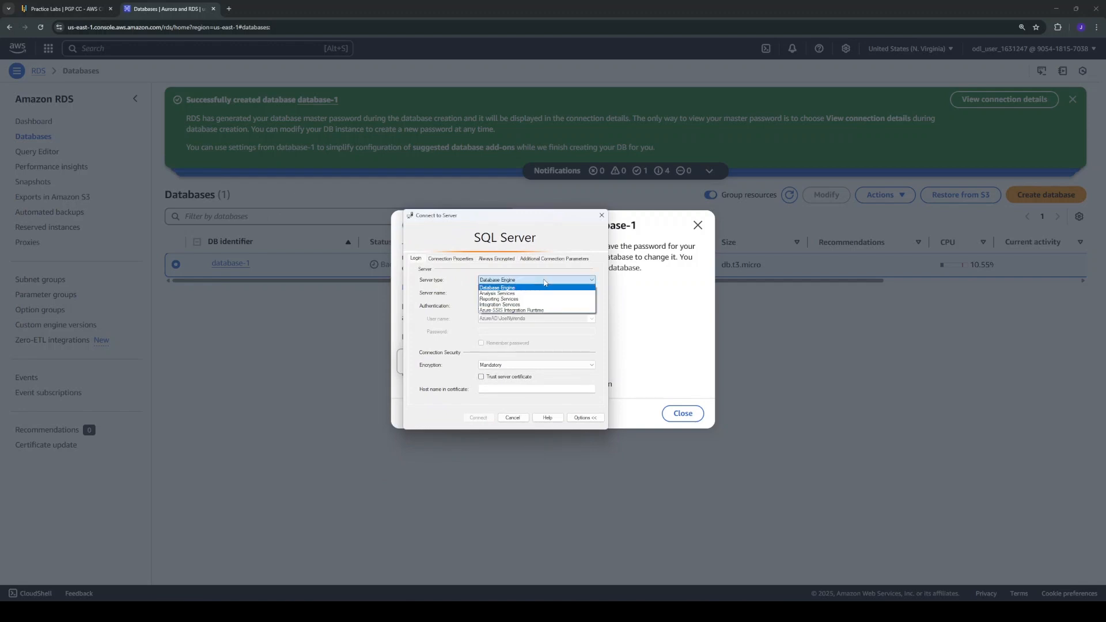
pyautogui.click(544, 282)
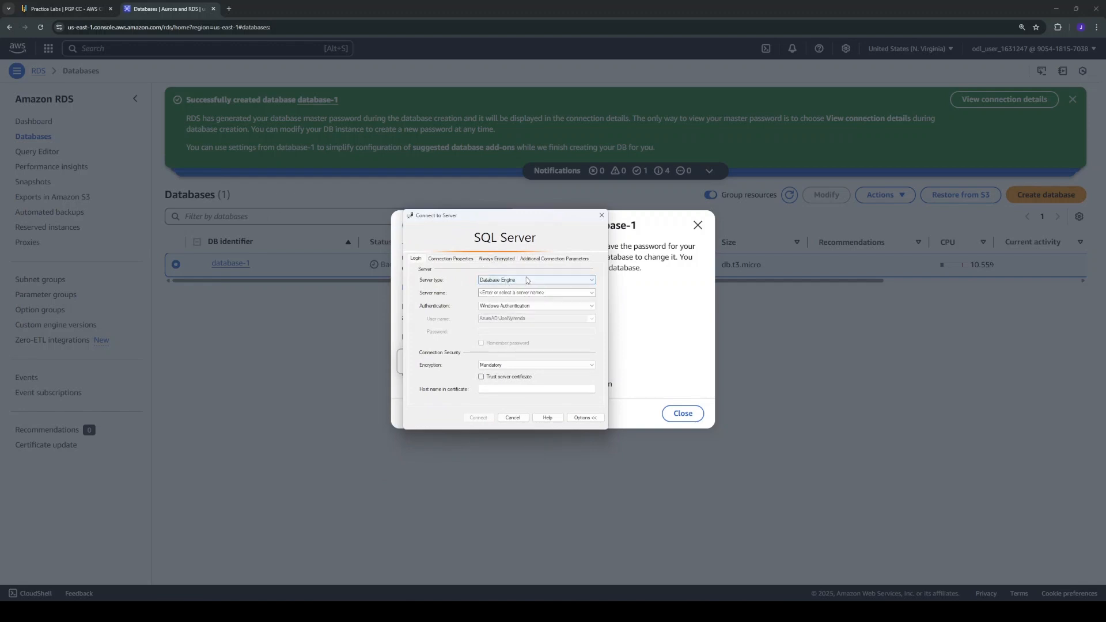
pyautogui.click(524, 291)
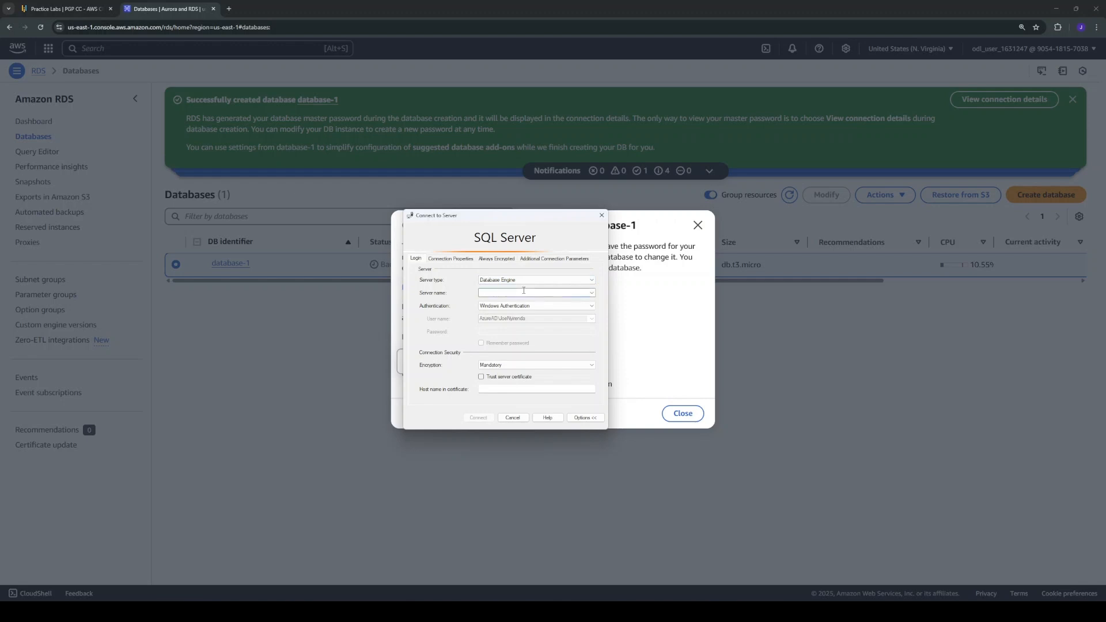
pyautogui.hotkey('ctrl', 'v')
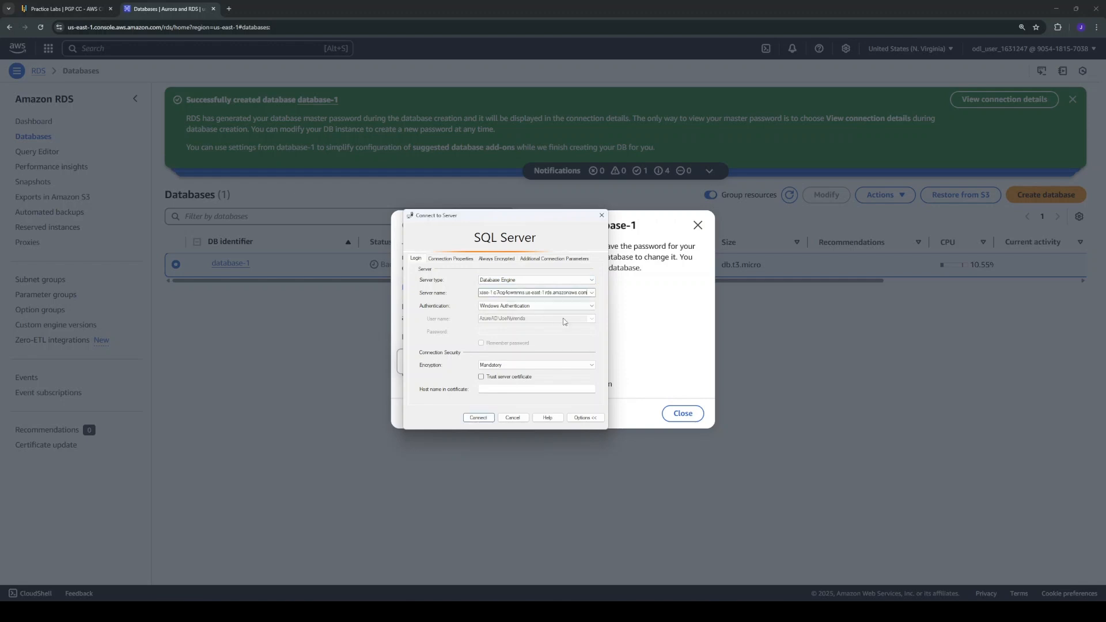
# Choose SQL Server Authentication with the login admin and move the connection dialog clear of the RDS connection details.
pyautogui.click(589, 306)
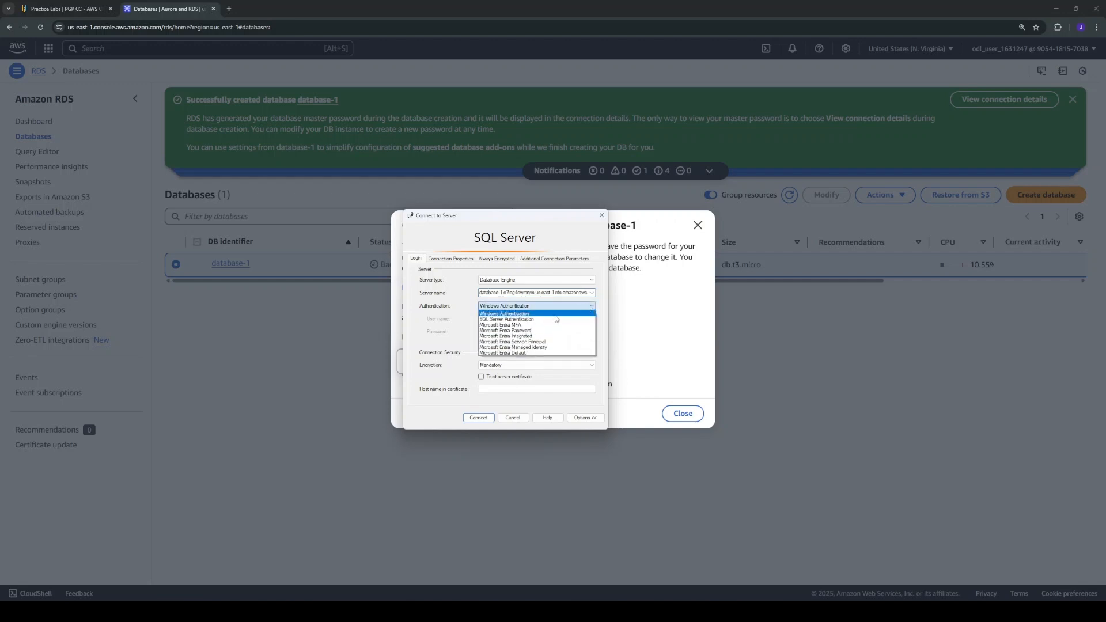
pyautogui.click(523, 320)
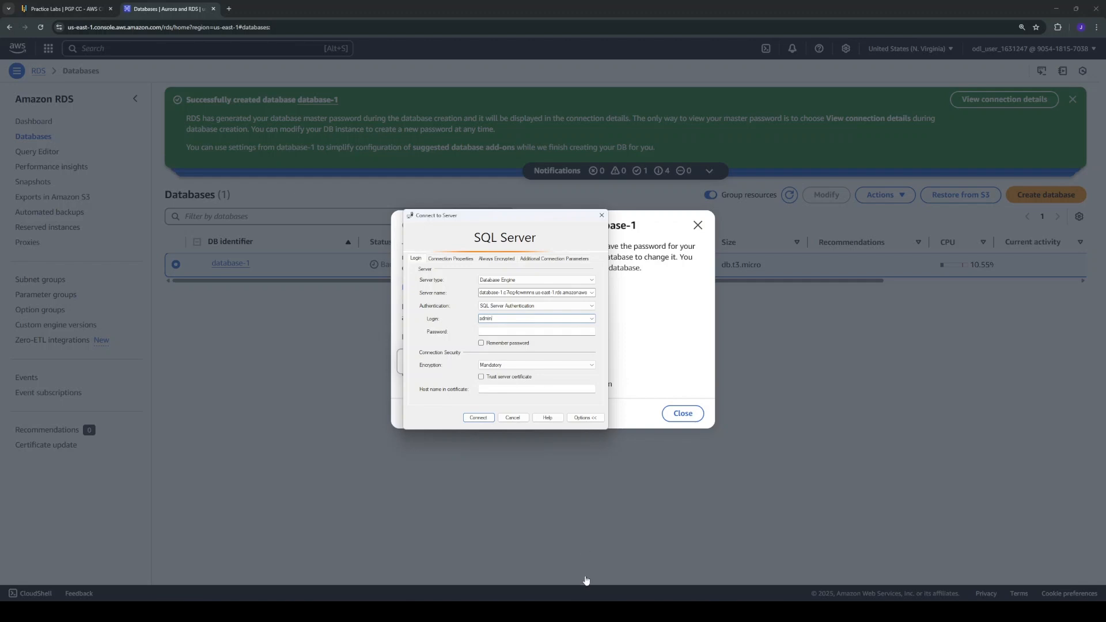
pyautogui.click(585, 611)
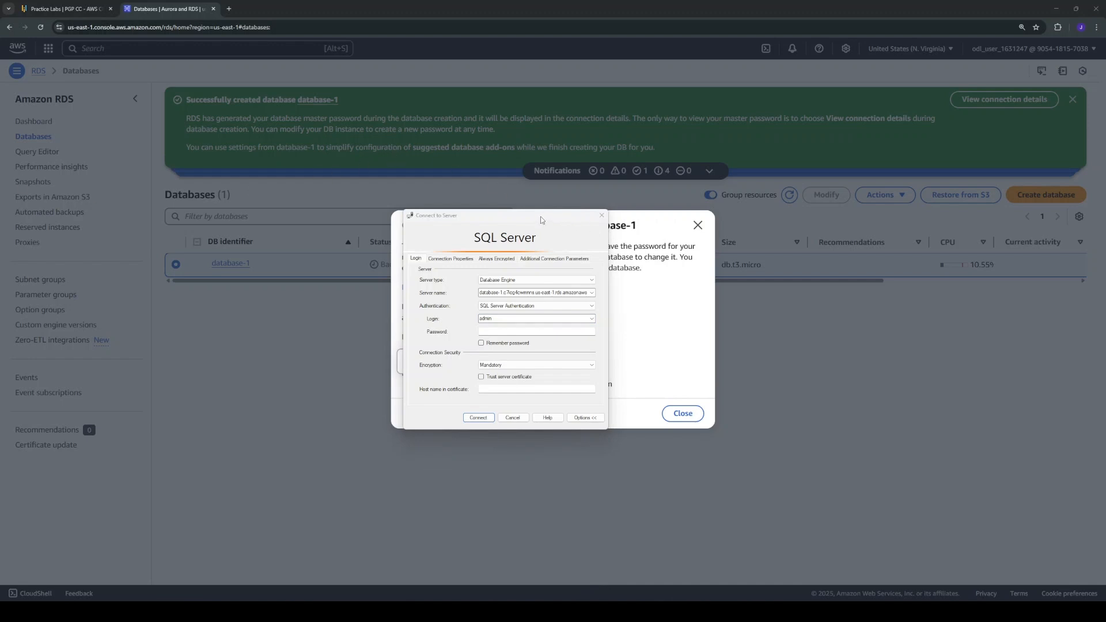
pyautogui.moveTo(541, 216); pyautogui.dragTo(308, 223)
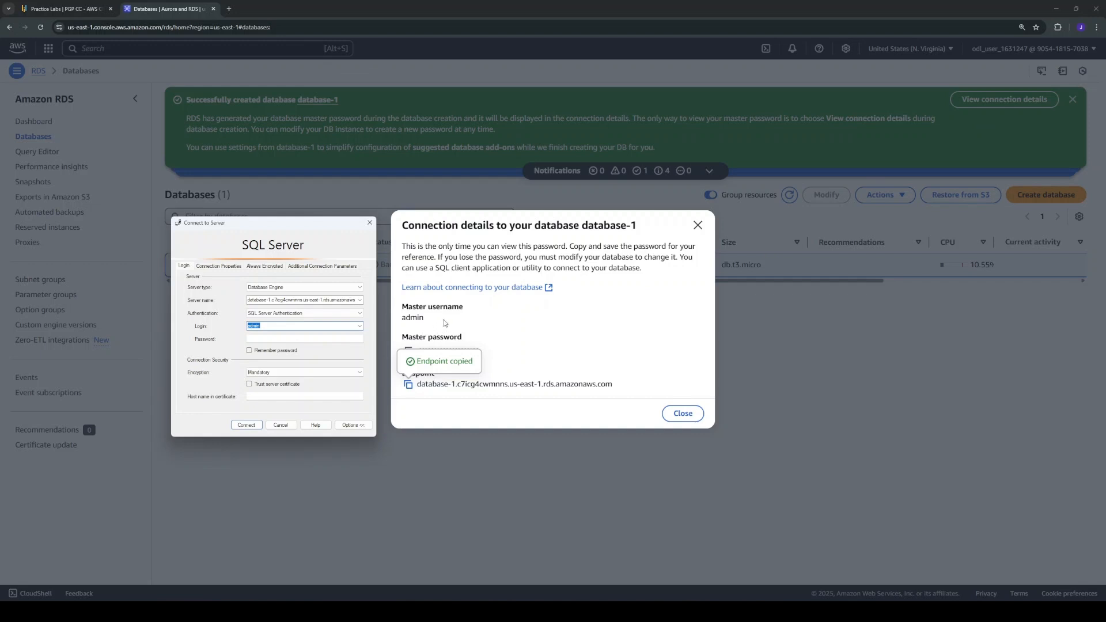
# Paste the master password with Remember password enabled and try to connect to the server using Mandatory encryption.
pyautogui.click(254, 338)
pyautogui.hotkey('ctrl', 'v')
pyautogui.click(250, 350)
pyautogui.click(285, 373)
pyautogui.click(286, 374)
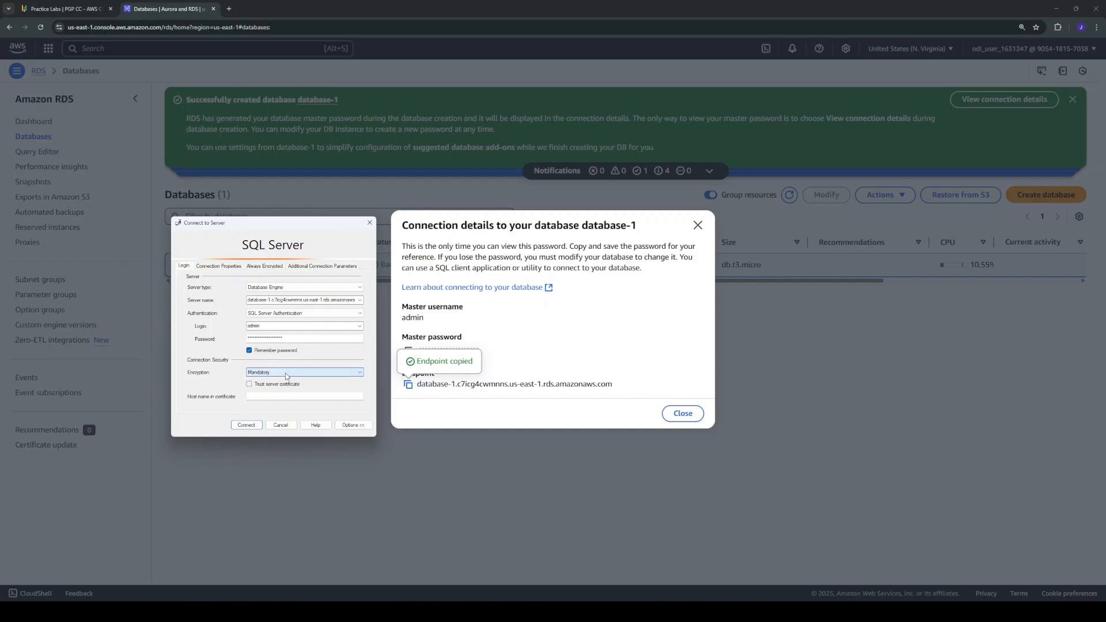
pyautogui.click(247, 425)
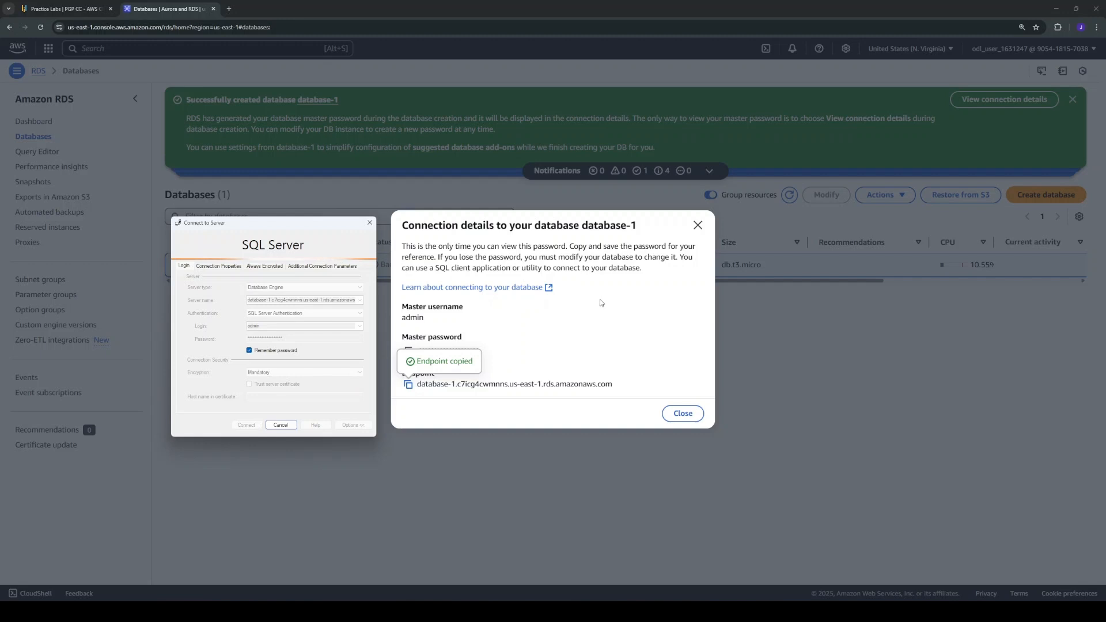
# Close the connection details, then refresh the RDS databases list and dismiss the database creation notification.
pyautogui.click(683, 413)
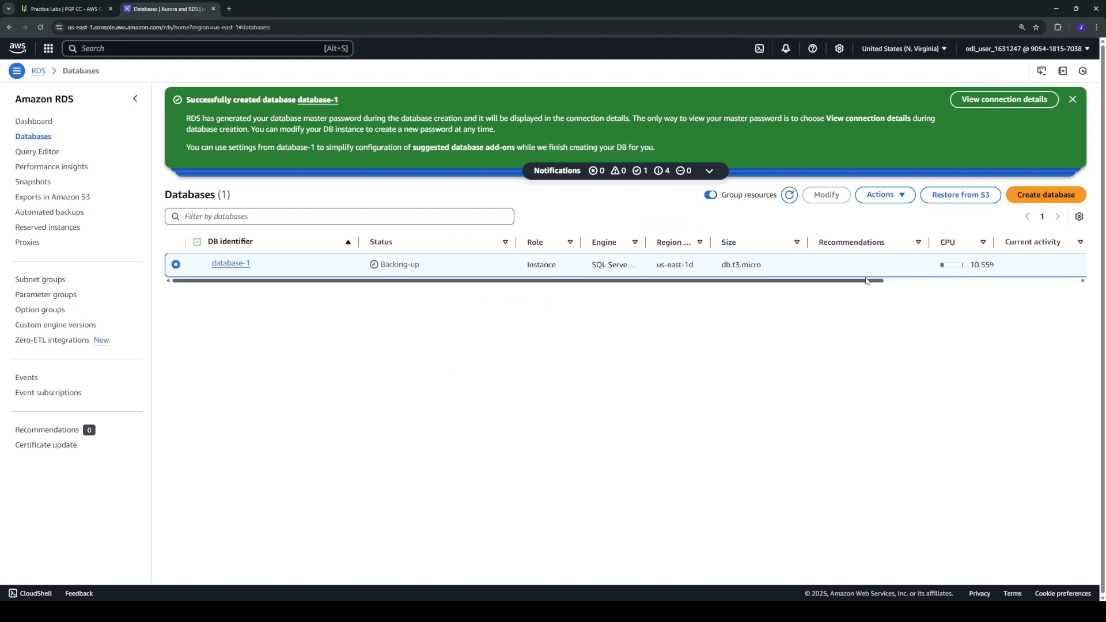
pyautogui.moveTo(867, 281); pyautogui.dragTo(857, 301)
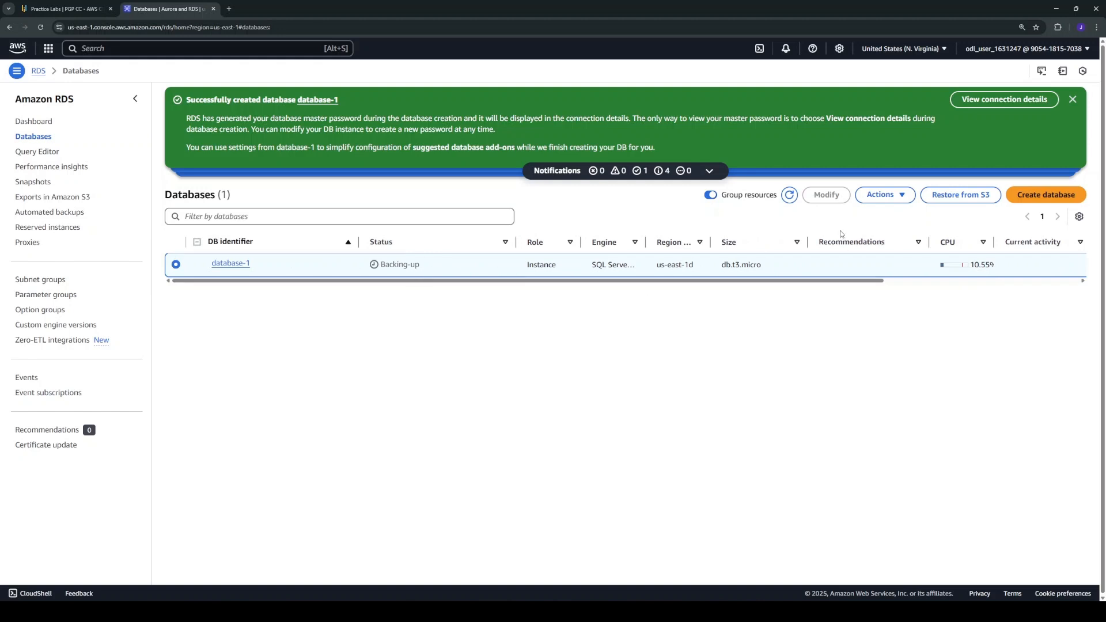
pyautogui.click(789, 197)
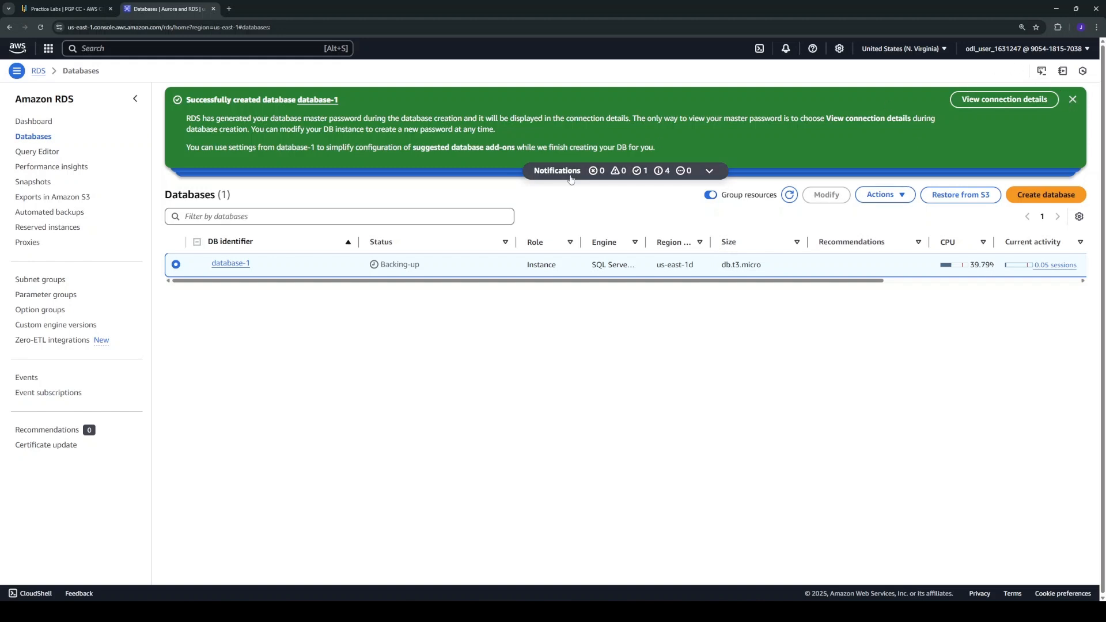
pyautogui.click(1073, 100)
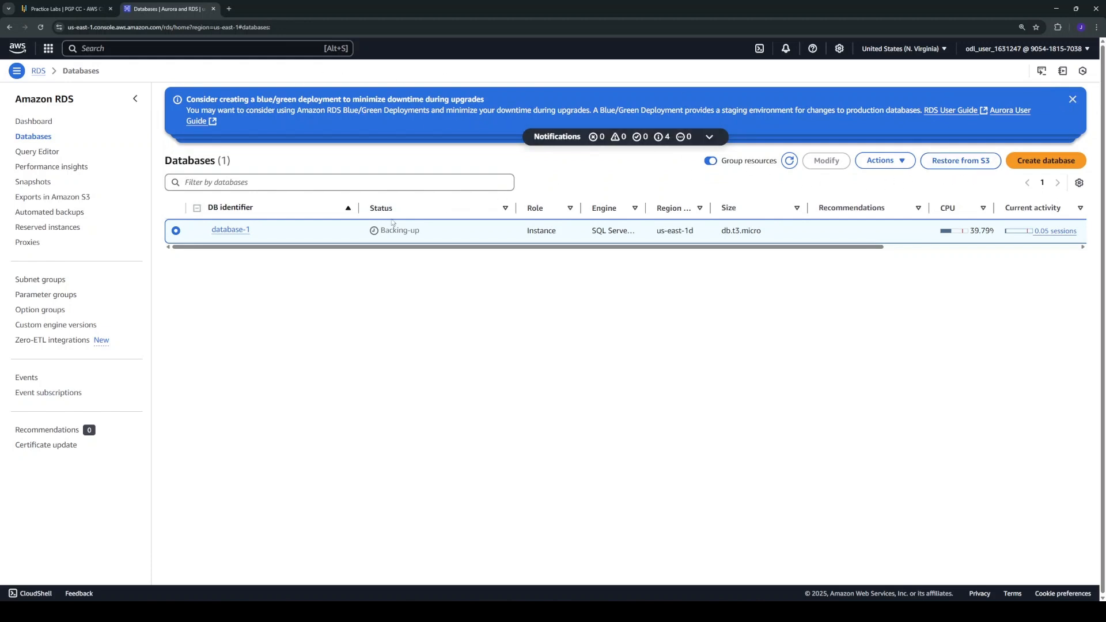
# Open database-1 and examine its endpoint, networking, security, connected compute resources and security group rules.
pyautogui.click(236, 233)
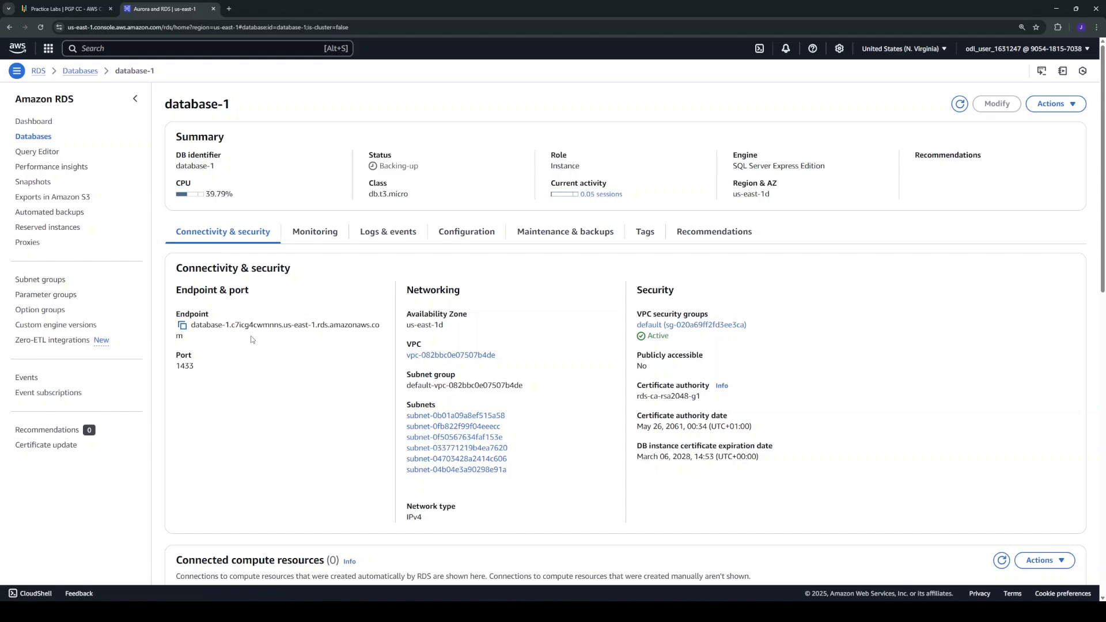
pyautogui.scroll(-3, 490, 459)
pyautogui.scroll(3, 490, 459)
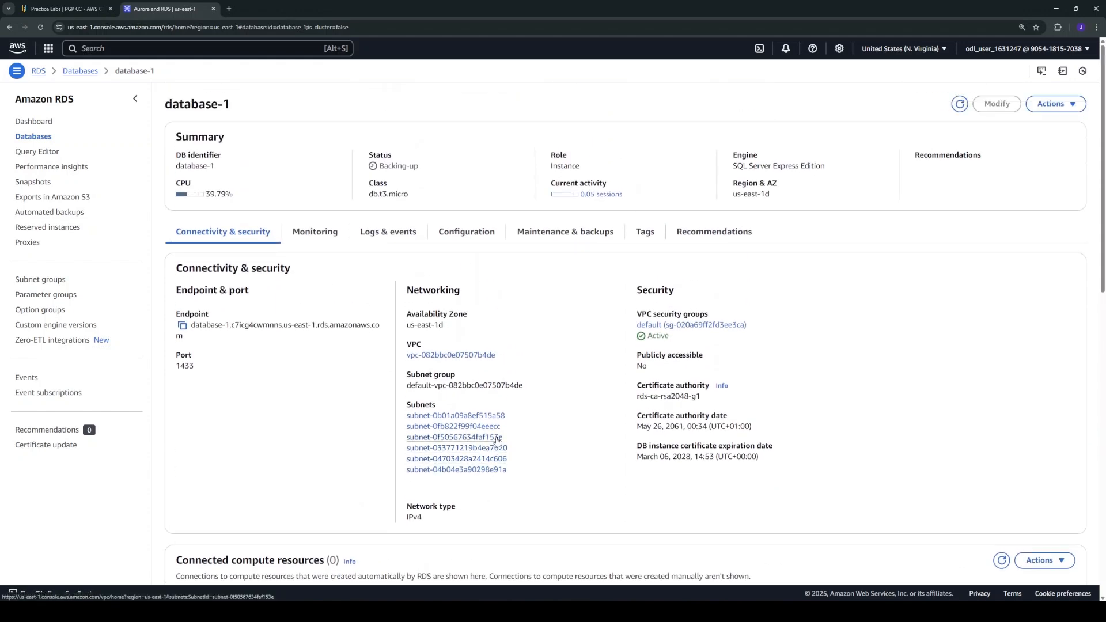
pyautogui.scroll(-3, 489, 441)
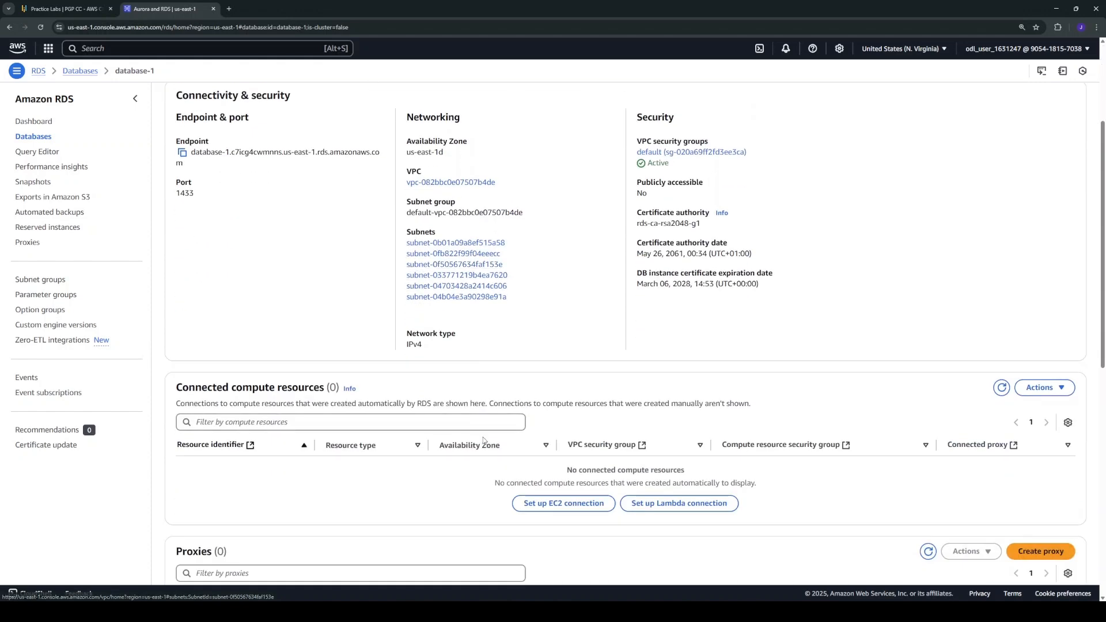
pyautogui.scroll(-3, 484, 440)
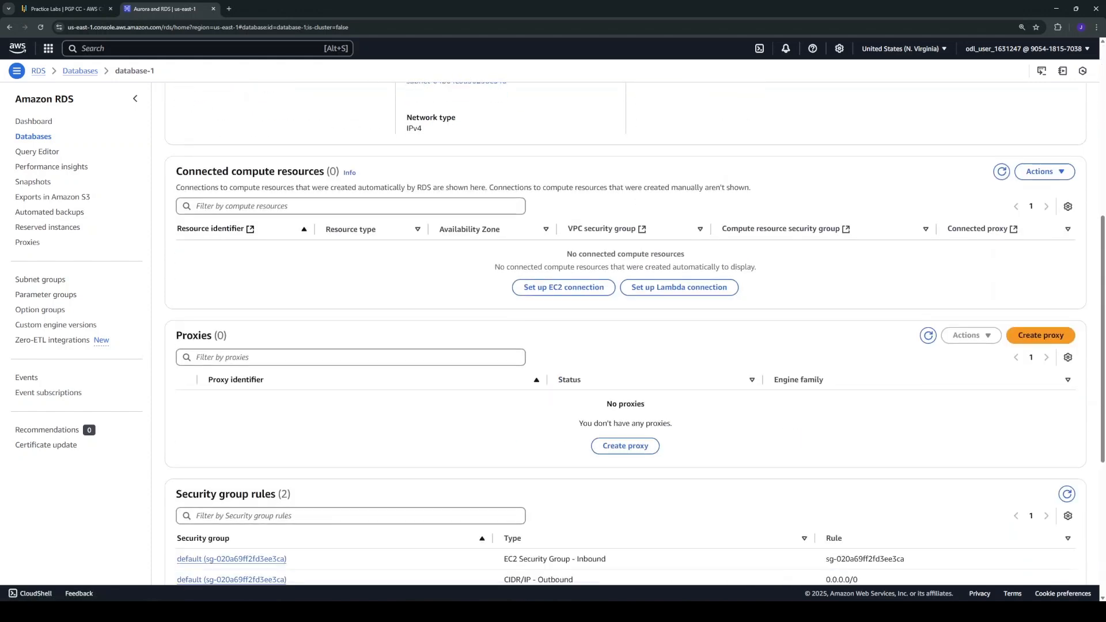
# Switch back to SQL Server Management Studio and dismiss the connection error.
pyautogui.click(730, 575)
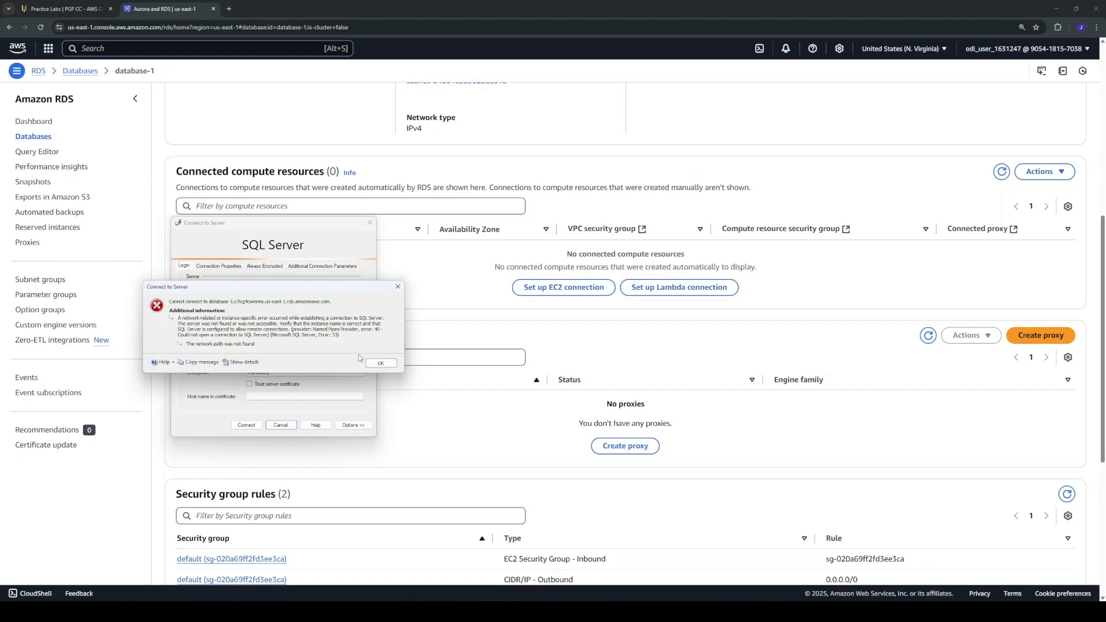
pyautogui.click(380, 363)
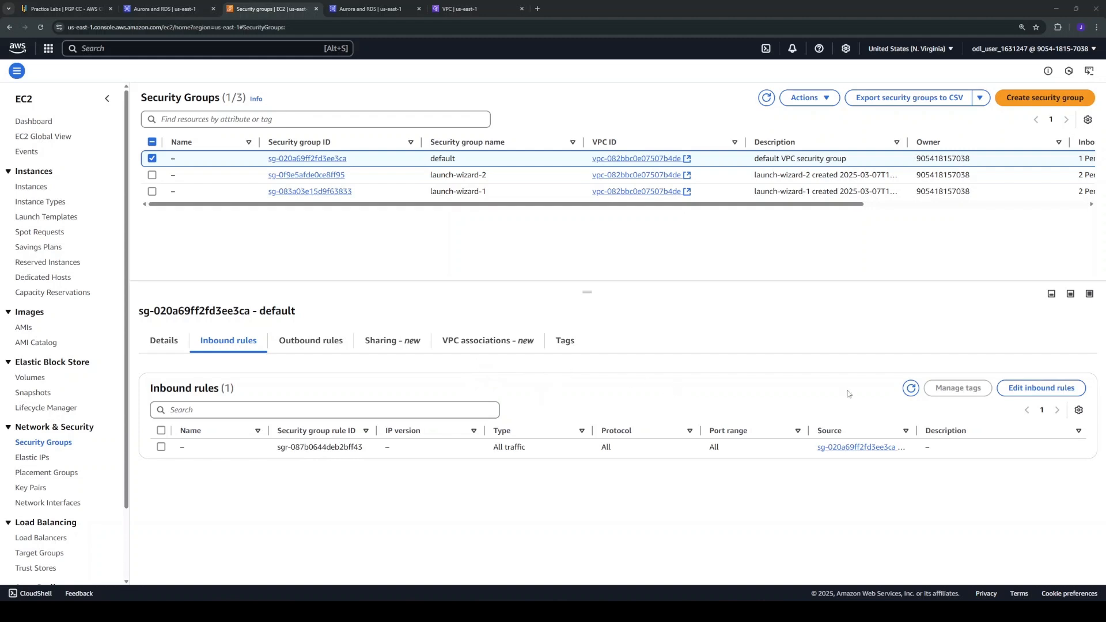
# Add an inbound MSSQL rule with My IP as the source to the default security group and save the rules.
pyautogui.click(1039, 388)
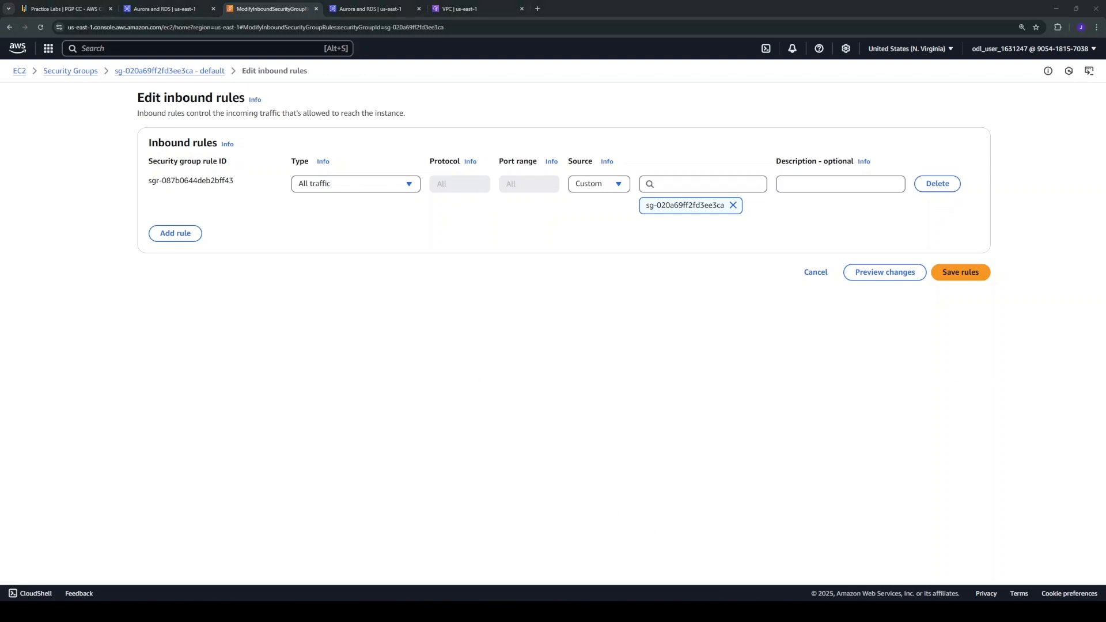
pyautogui.click(179, 233)
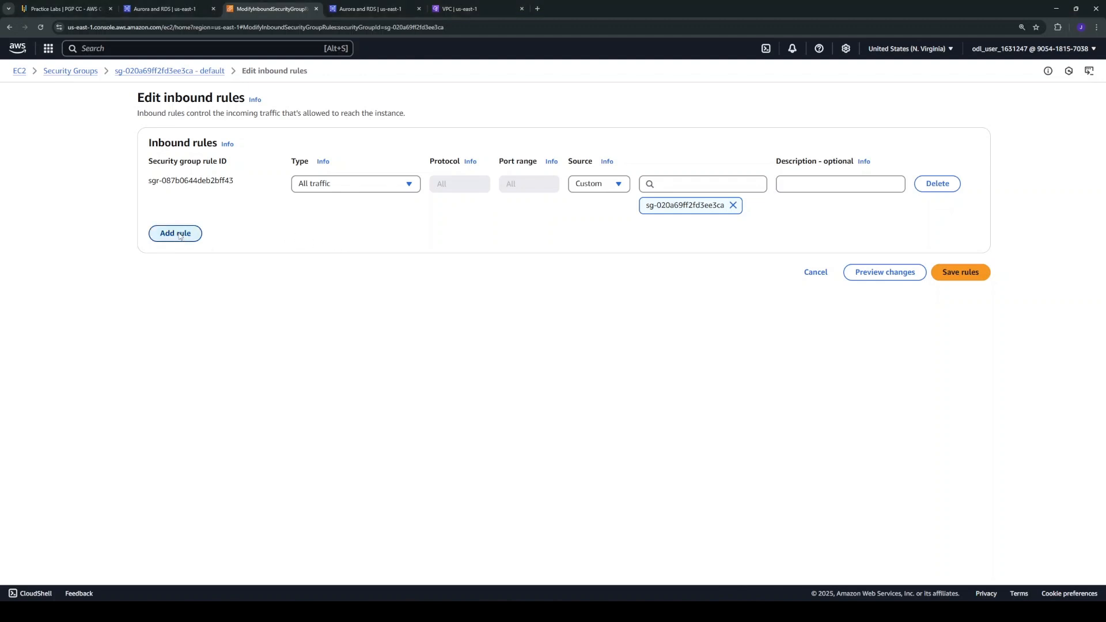
pyautogui.click(328, 226)
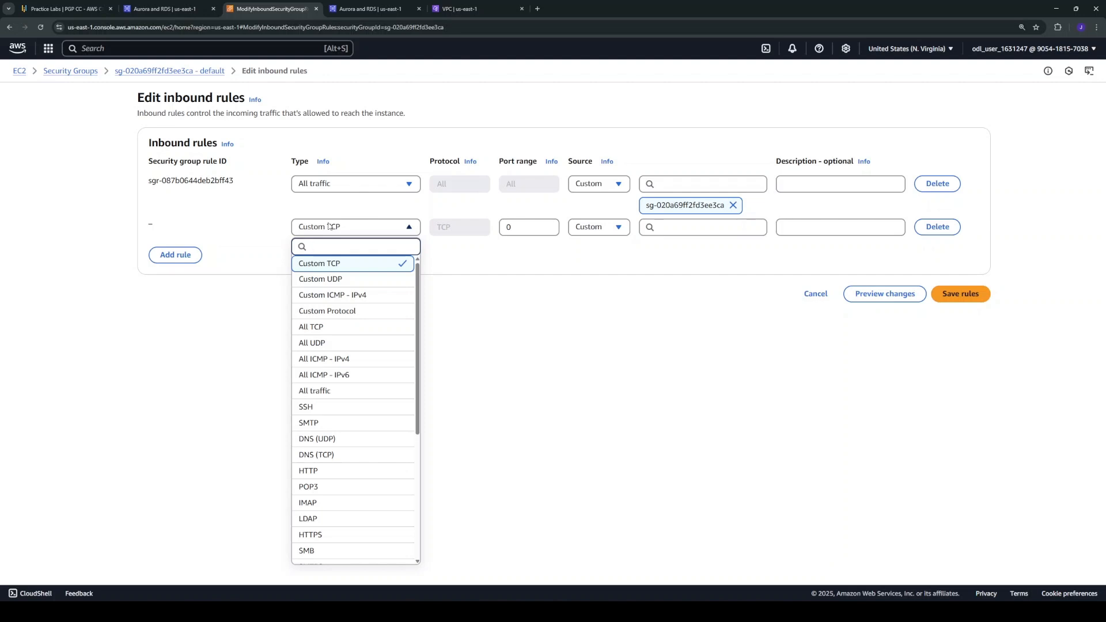
pyautogui.write('sq')
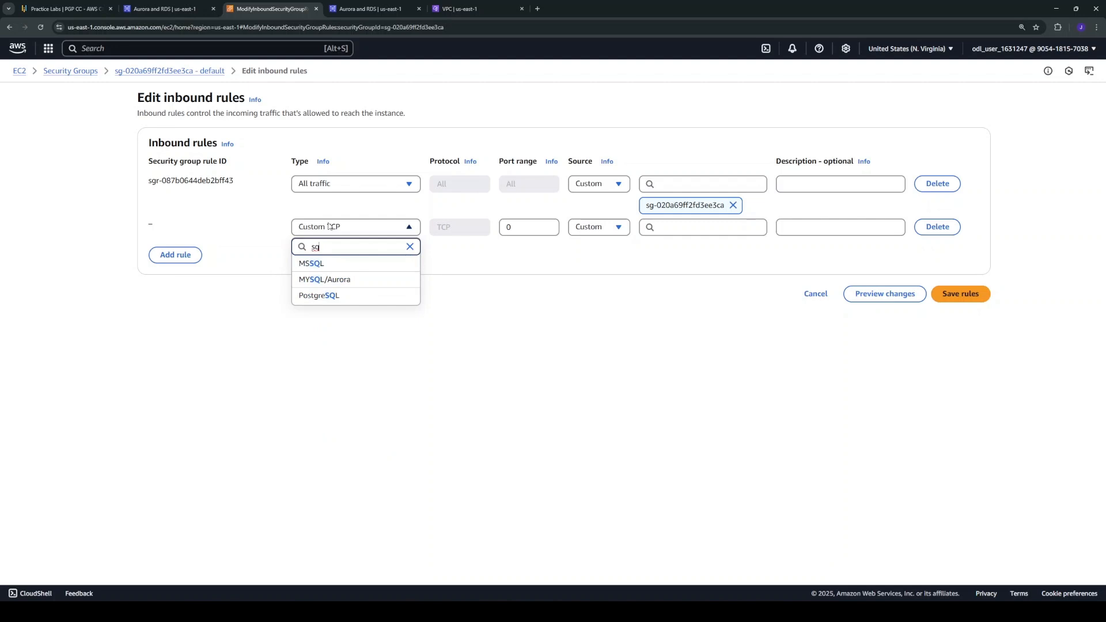
pyautogui.press('BackSpace')
pyautogui.press('BackSpace')
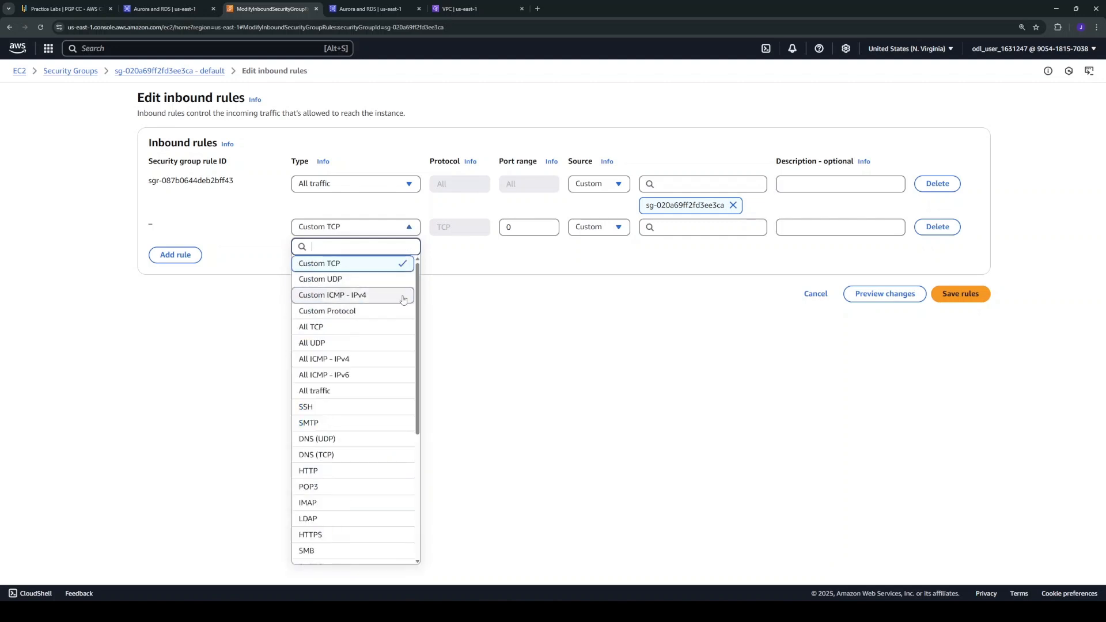
pyautogui.scroll(-3, 388, 380)
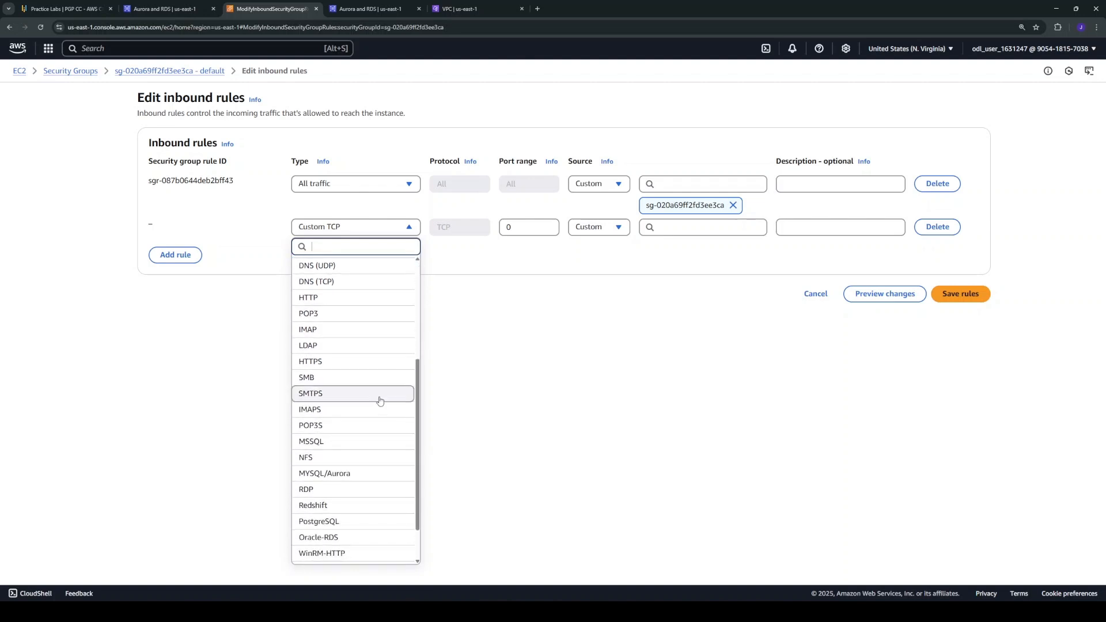
pyautogui.click(370, 442)
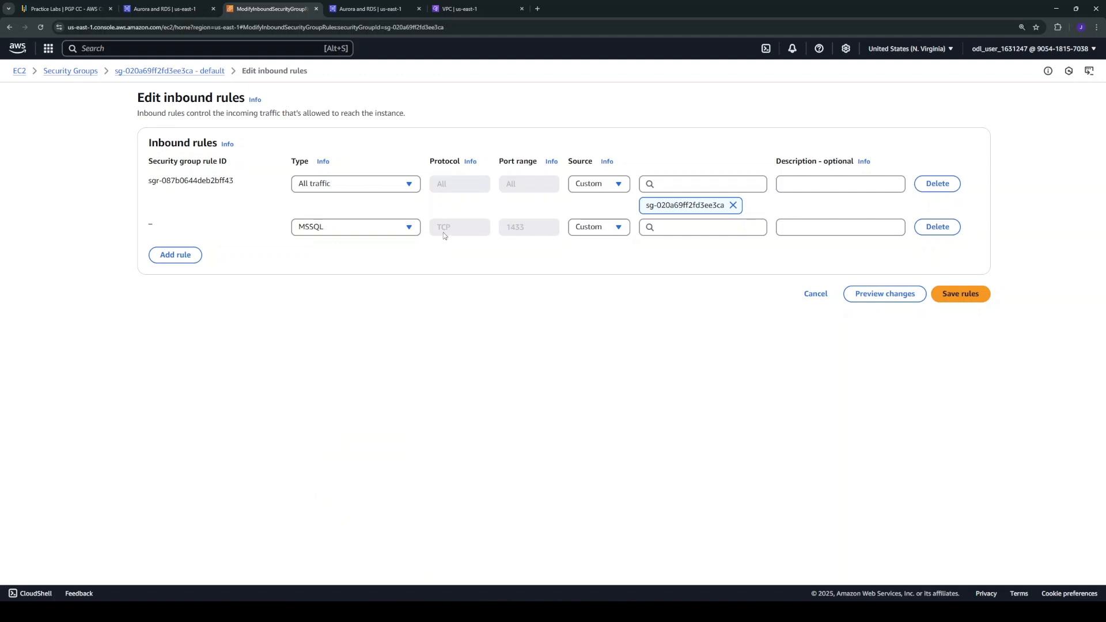
pyautogui.click(602, 231)
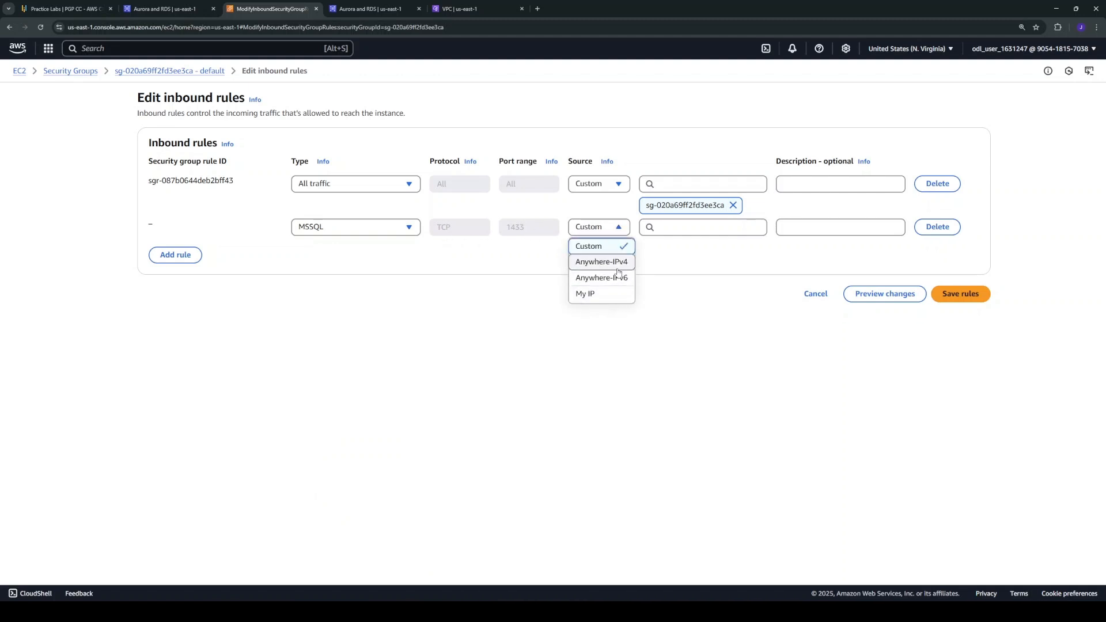
pyautogui.click(598, 297)
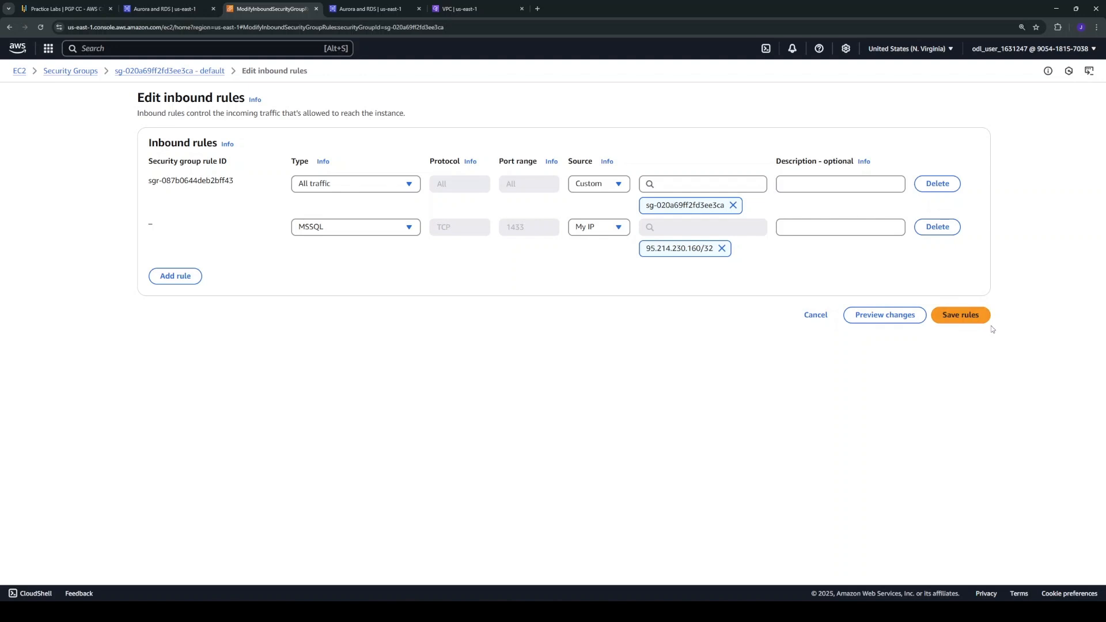
pyautogui.click(972, 323)
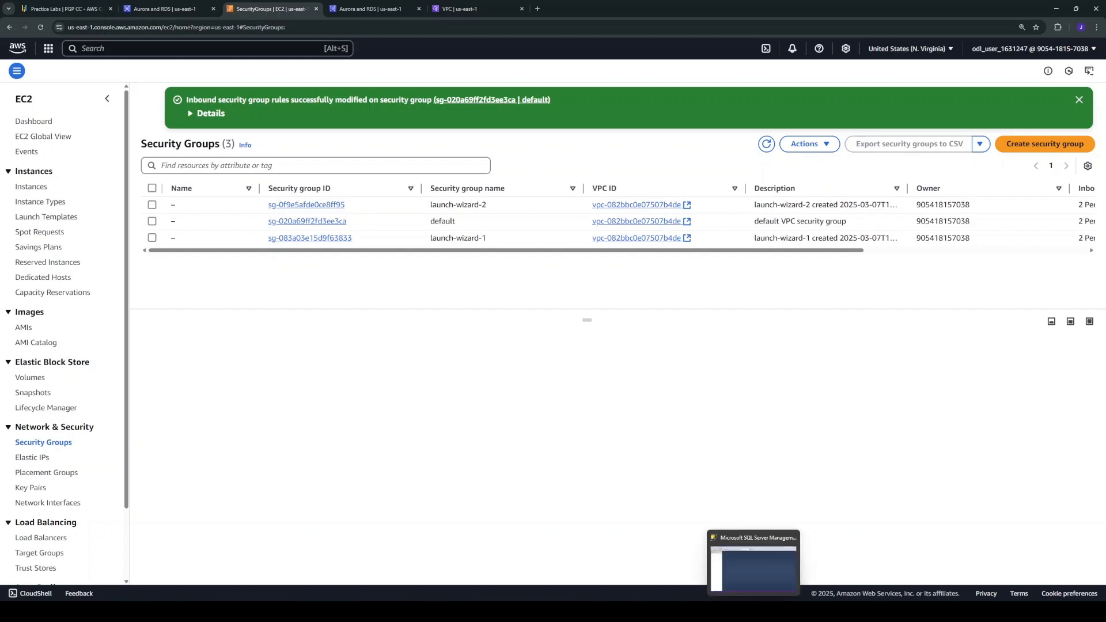
# Switch to SQL Server Management Studio and start a Database Engine connection using SQL Server Authentication.
pyautogui.click(754, 612)
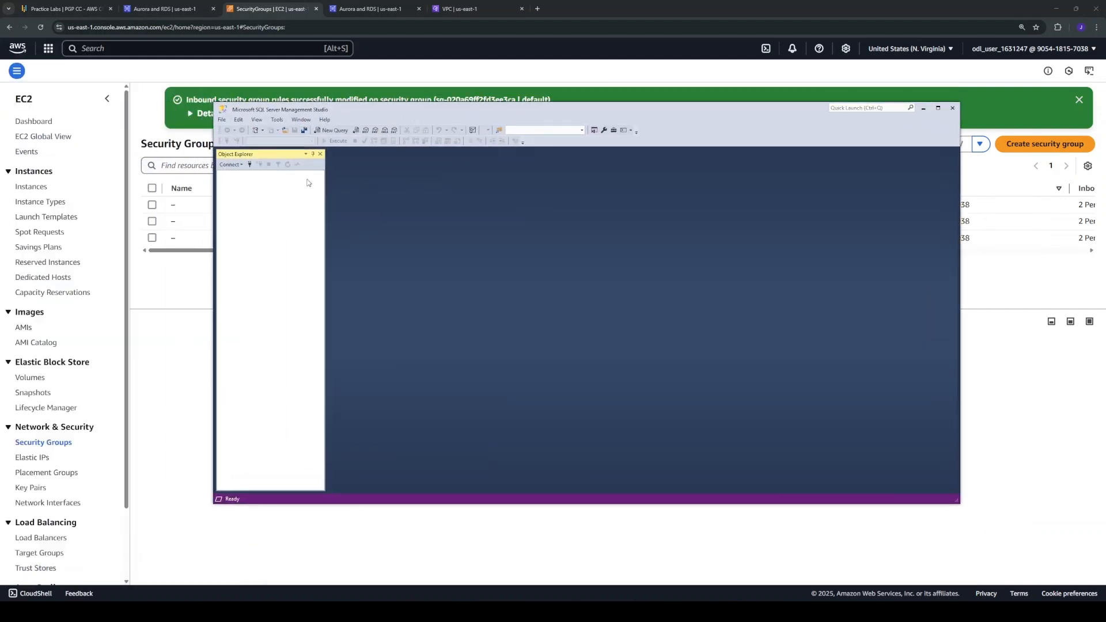
pyautogui.click(228, 164)
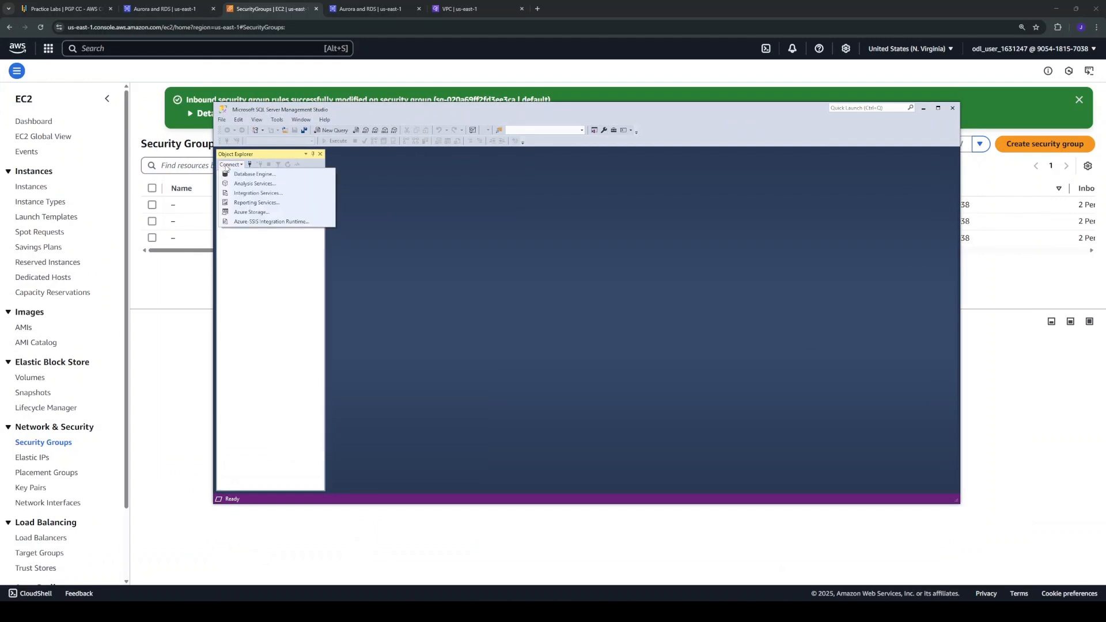
pyautogui.click(250, 176)
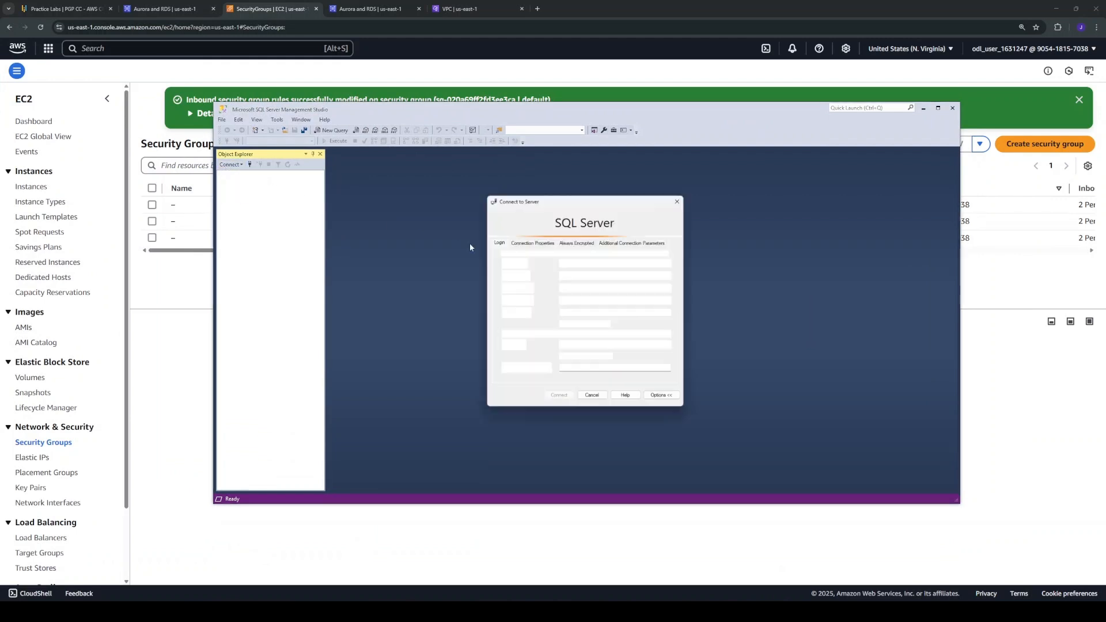
pyautogui.click(648, 291)
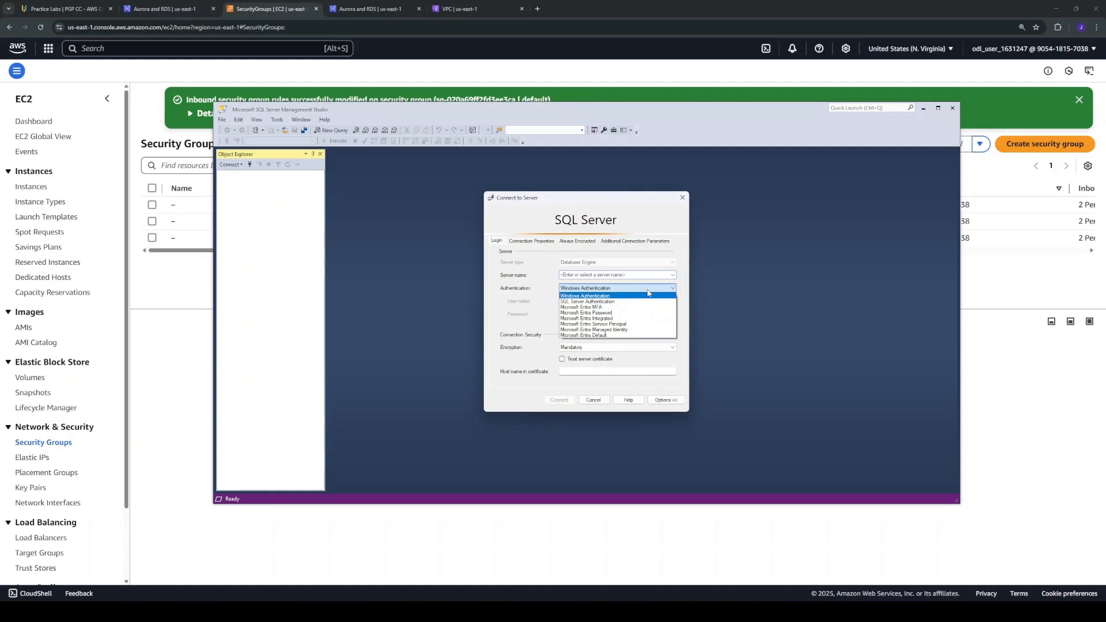
pyautogui.click(605, 303)
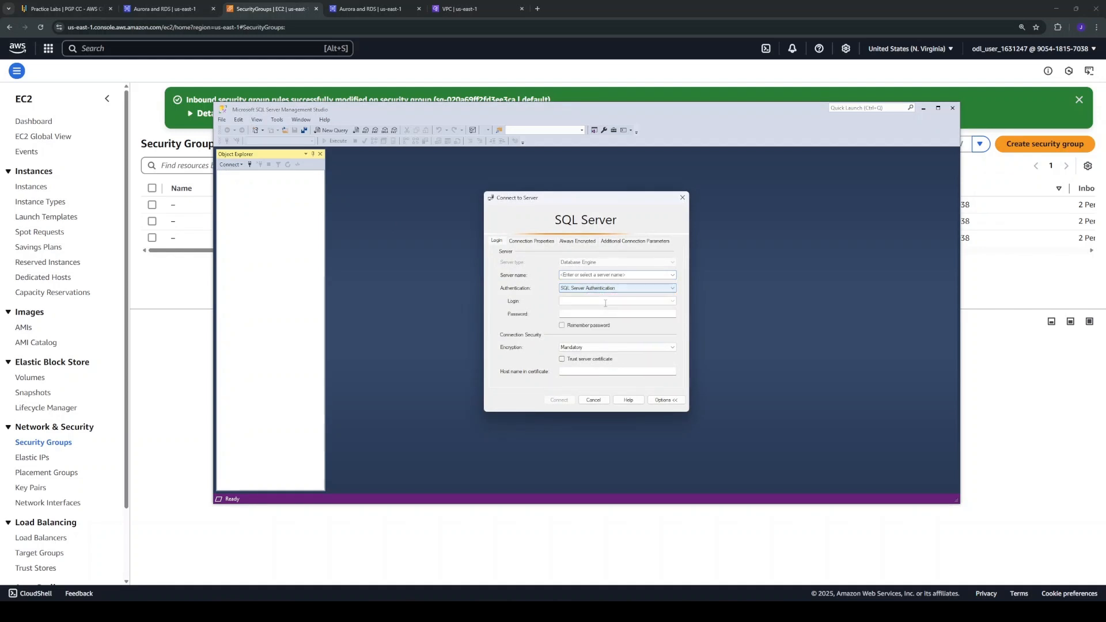
pyautogui.click(673, 275)
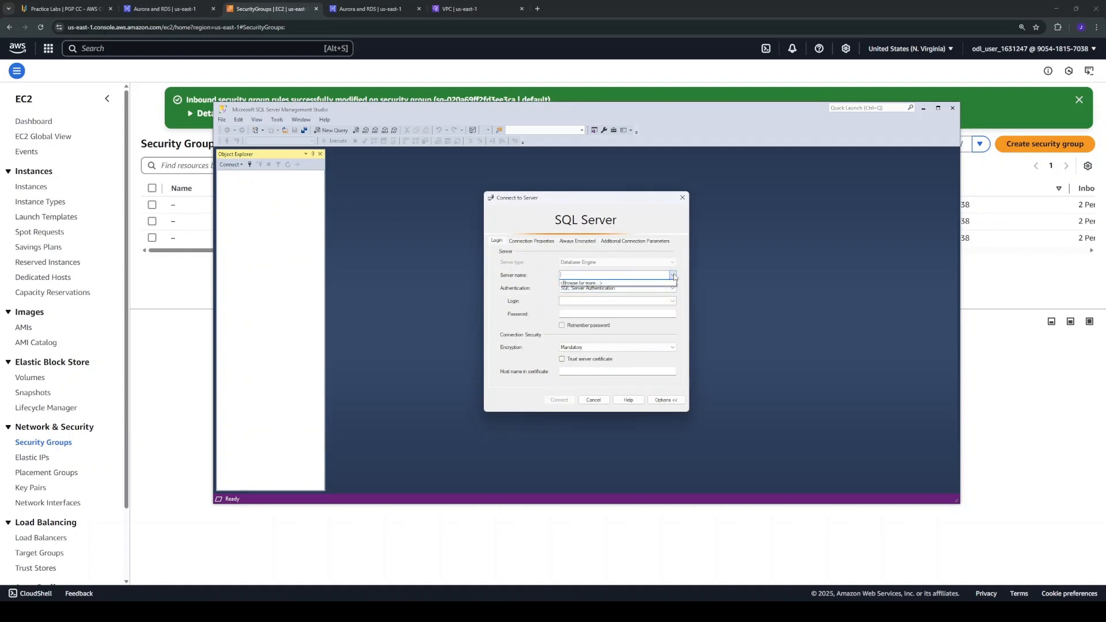
pyautogui.click(673, 277)
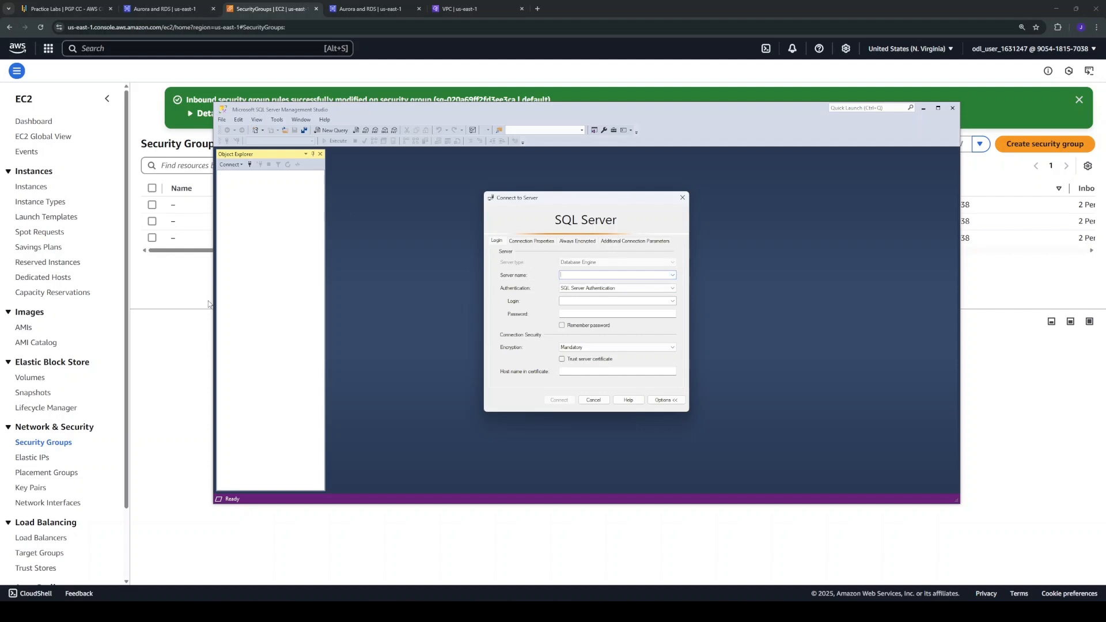
# Copy database-1's endpoint from the RDS console in the browser and paste it as the server name in SQL Server Management Studio.
pyautogui.click(172, 300)
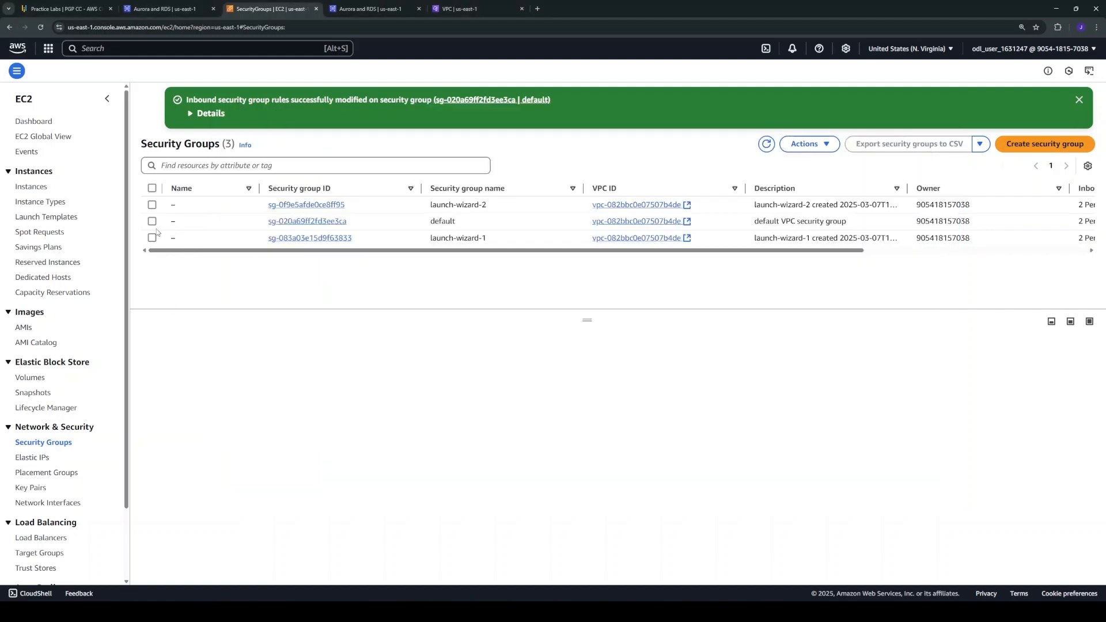
pyautogui.click(126, 50)
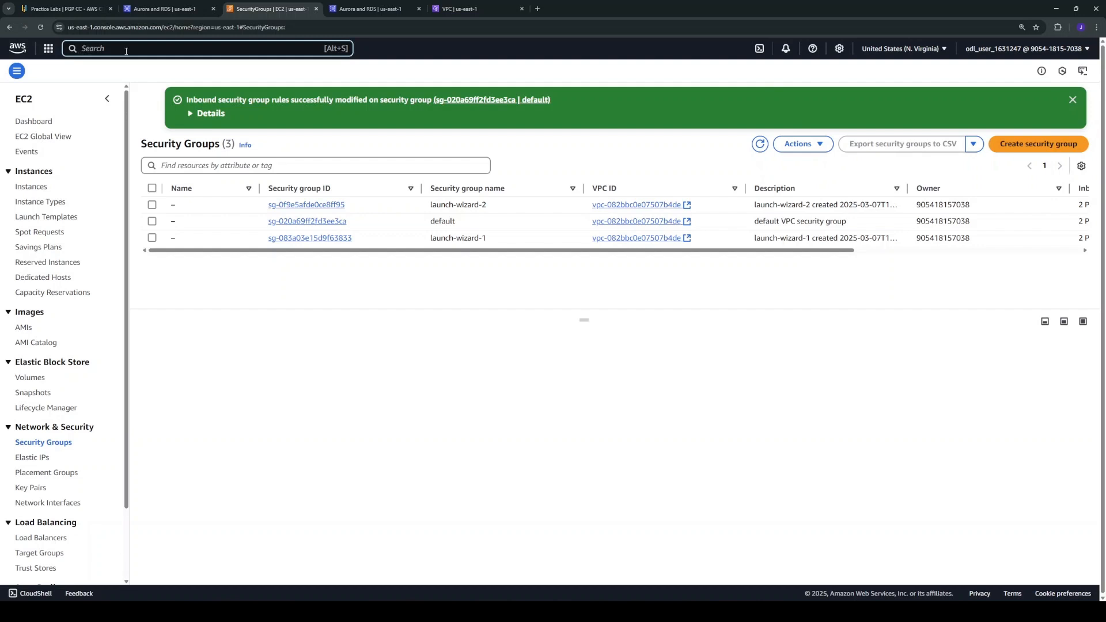
pyautogui.write('rds')
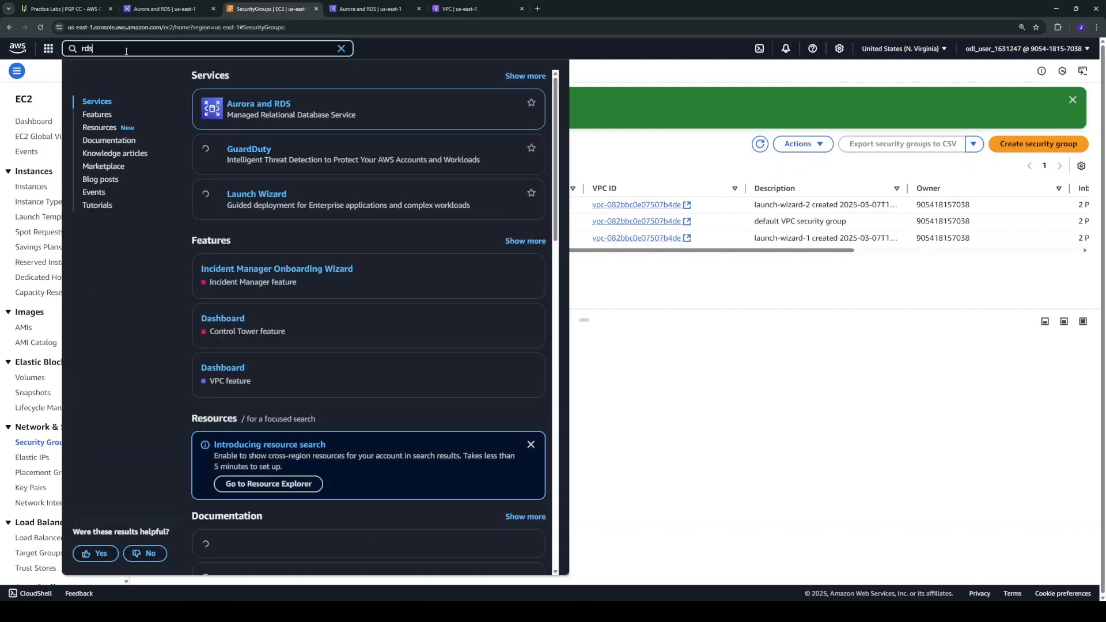
pyautogui.click(259, 106)
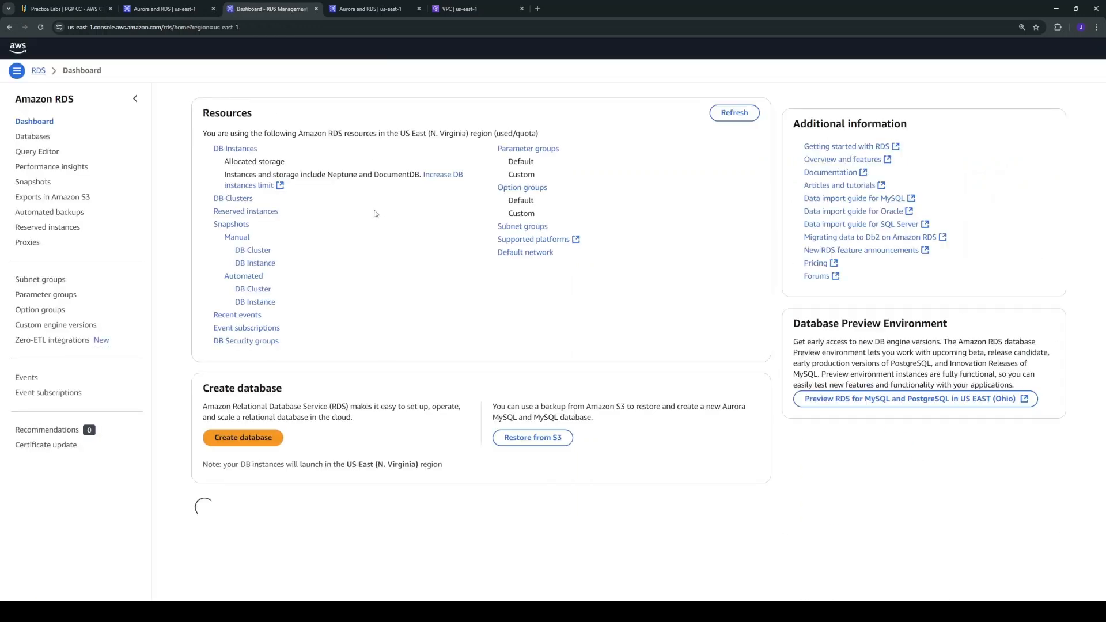
pyautogui.click(244, 149)
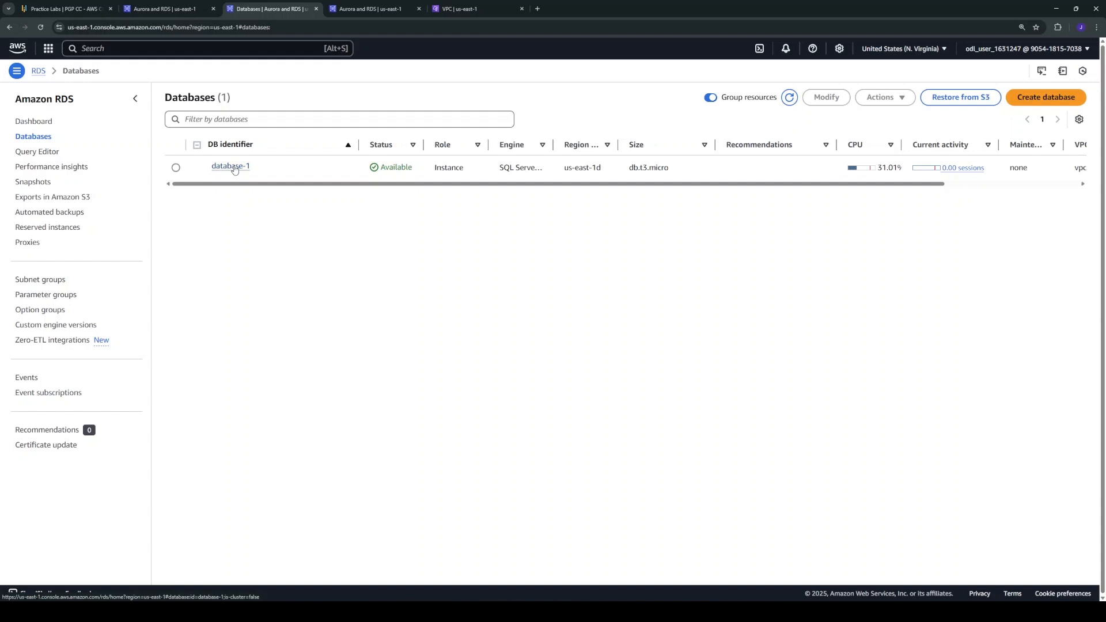
pyautogui.click(230, 167)
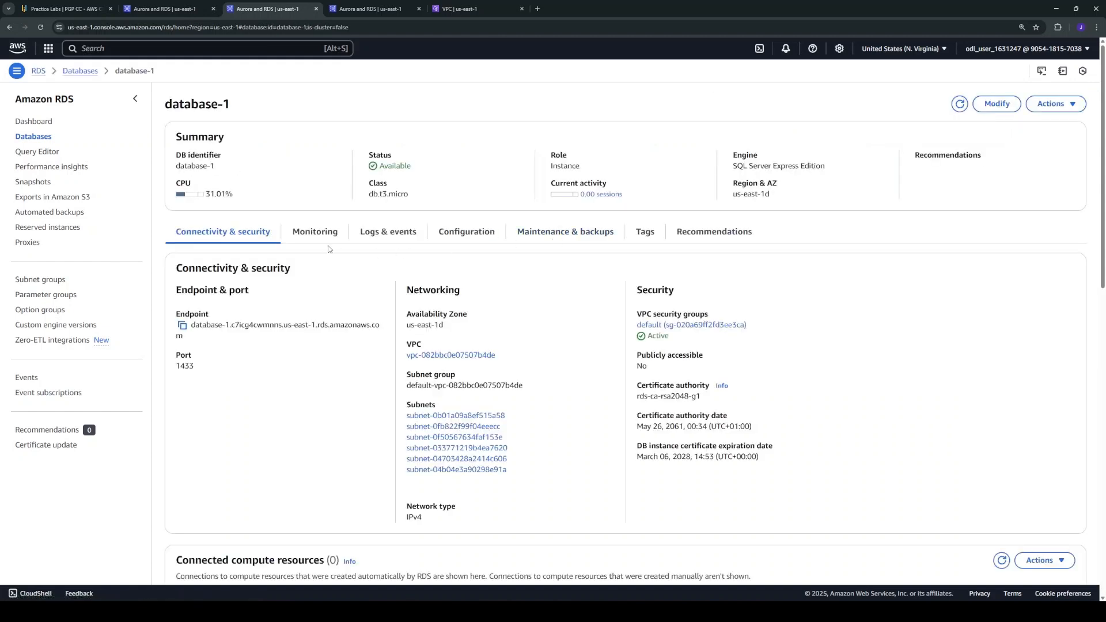
pyautogui.click(183, 326)
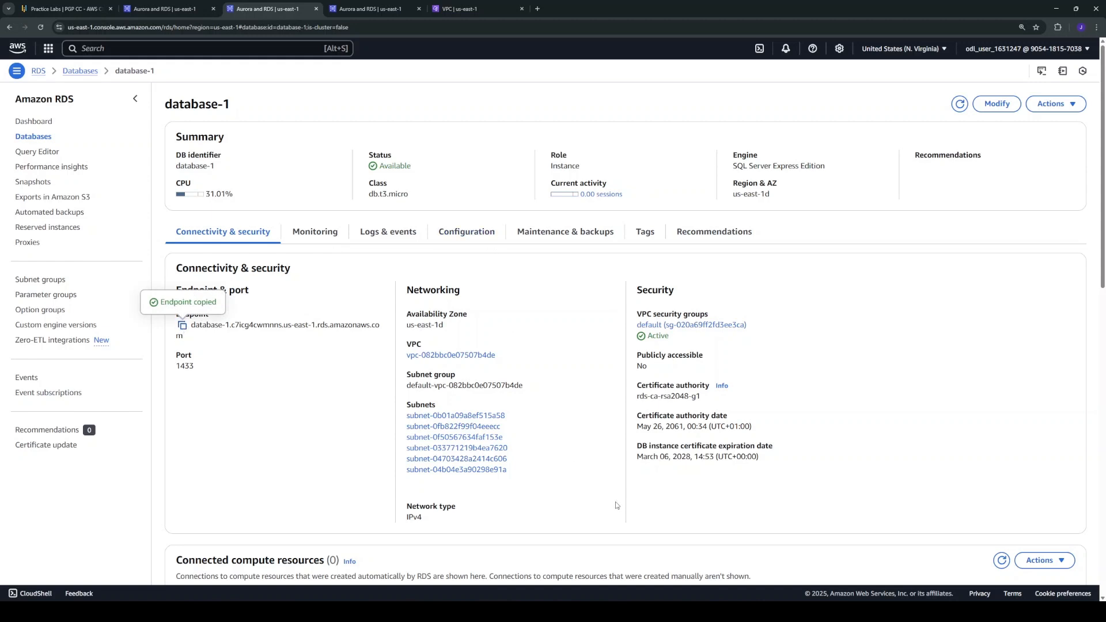
pyautogui.click(662, 612)
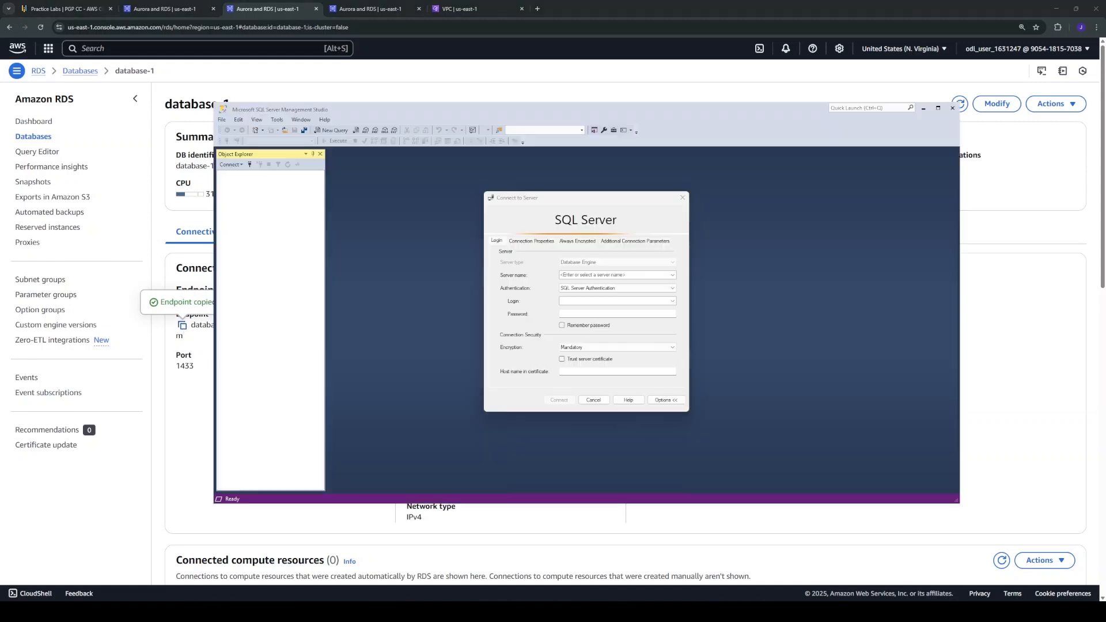
pyautogui.hotkey('ctrl', 'v')
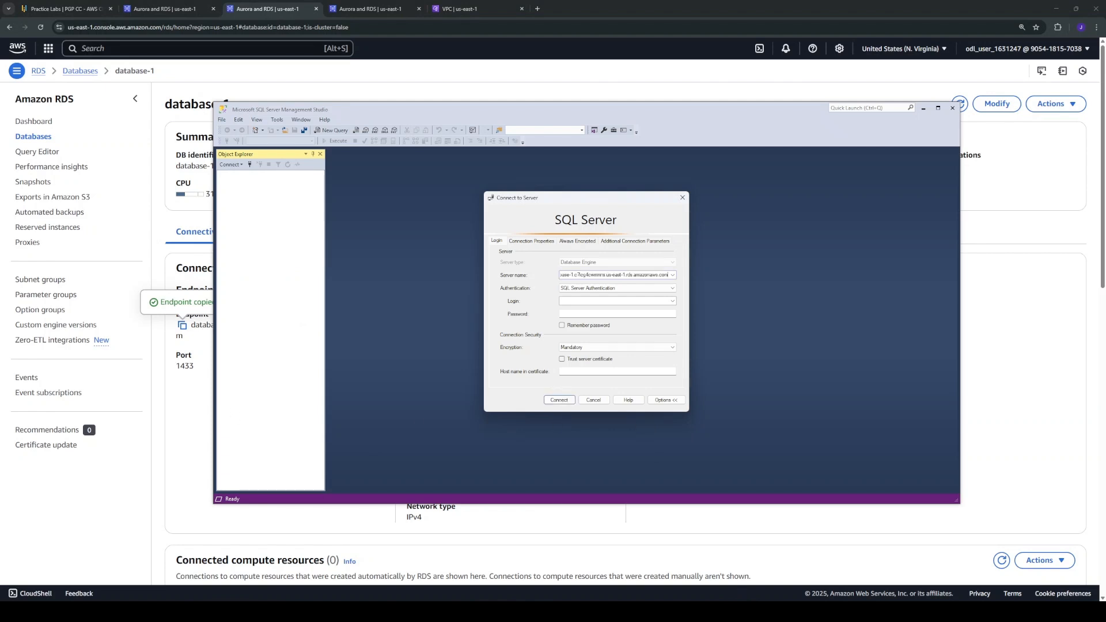
# Enter the login admin and paste the master password with Remember password enabled, then try to connect to the server.
pyautogui.hotkey('alt', 'Tab')
pyautogui.click(571, 300)
pyautogui.press('Tab')
pyautogui.hotkey('ctrl', 'v')
pyautogui.click(562, 325)
pyautogui.click(566, 401)
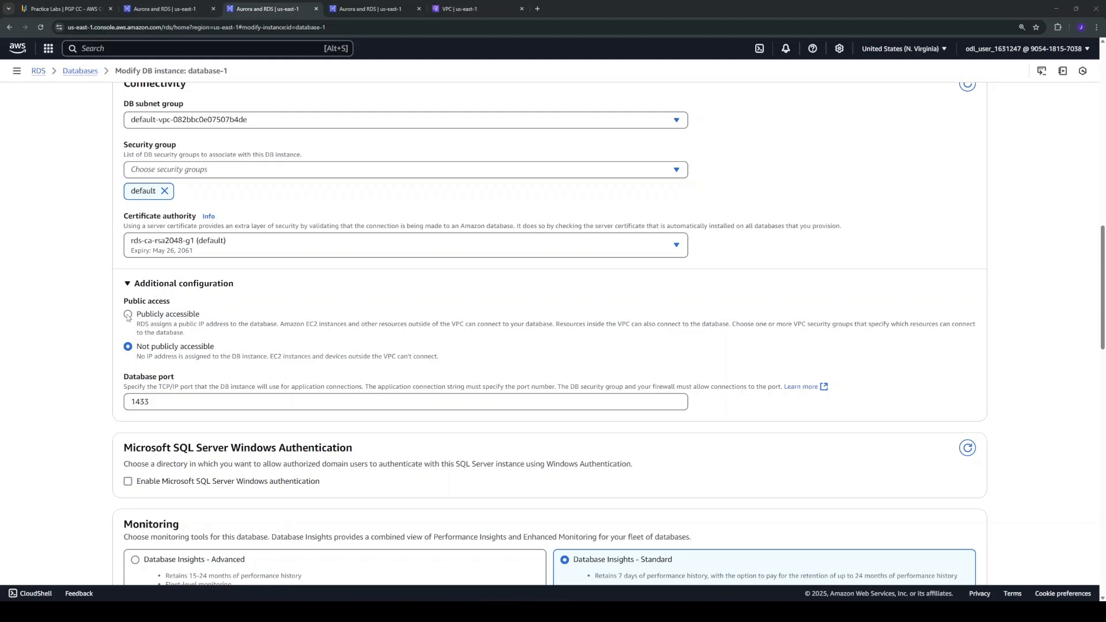
# In the RDS console, set database-1's public access to Publicly accessible and submit the instance modification.
pyautogui.click(127, 314)
pyautogui.scroll(7, 597, 423)
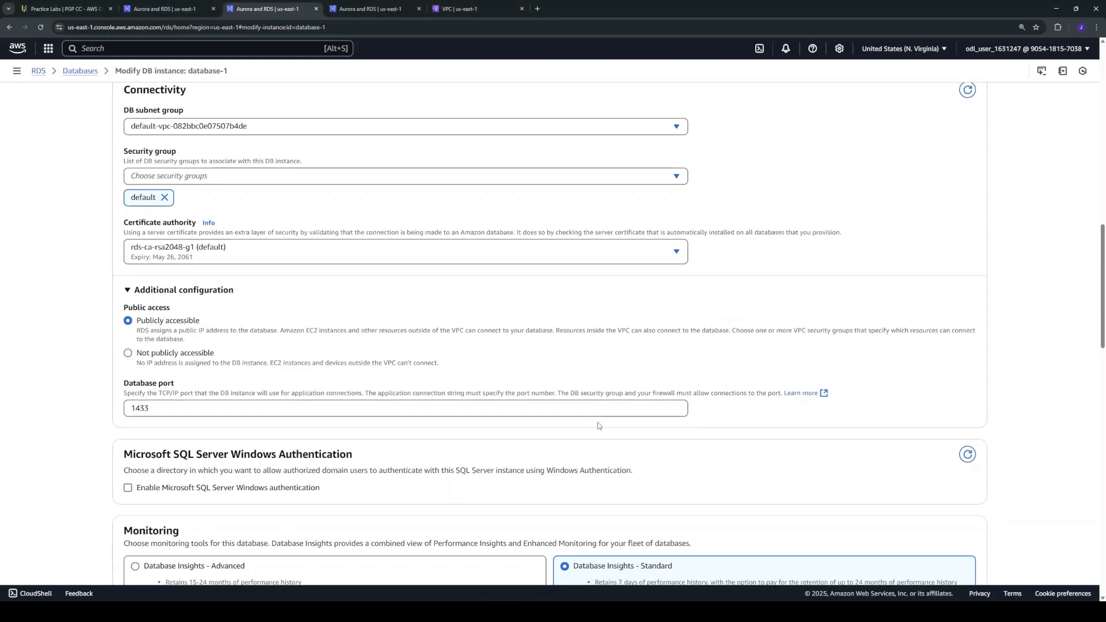
pyautogui.scroll(7, 597, 422)
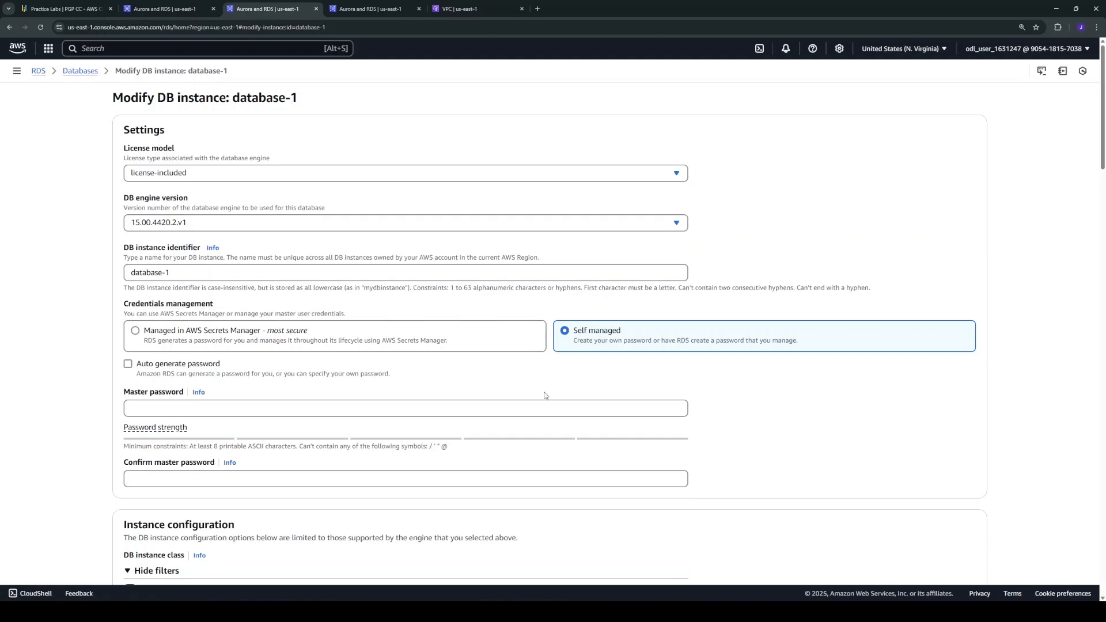
pyautogui.scroll(-1, 830, 447)
pyautogui.scroll(-20, 838, 447)
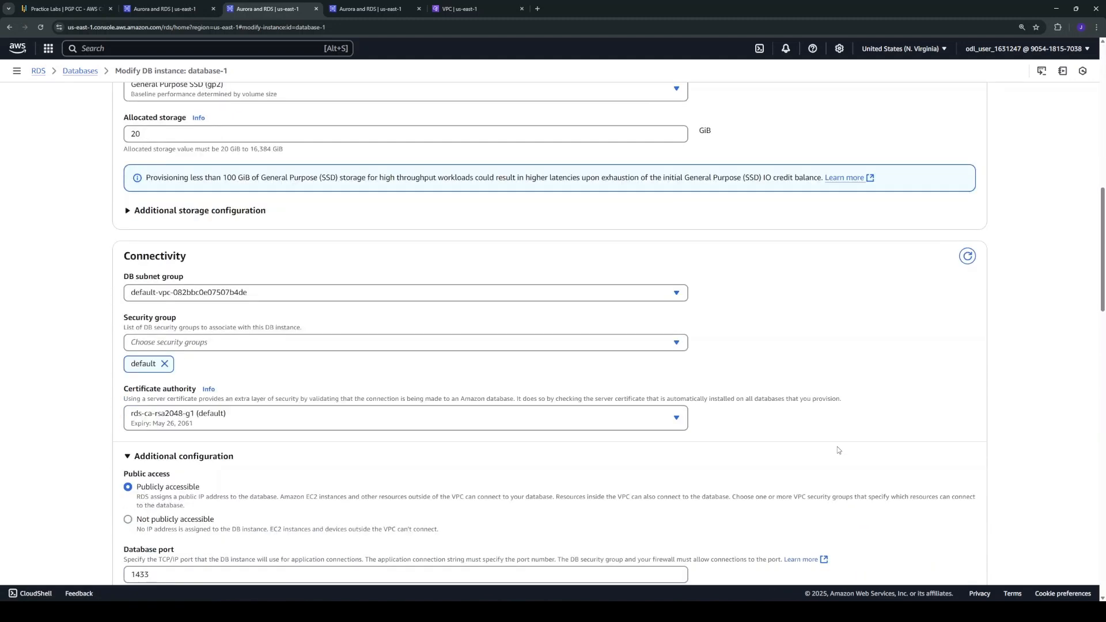
pyautogui.scroll(-9, 837, 453)
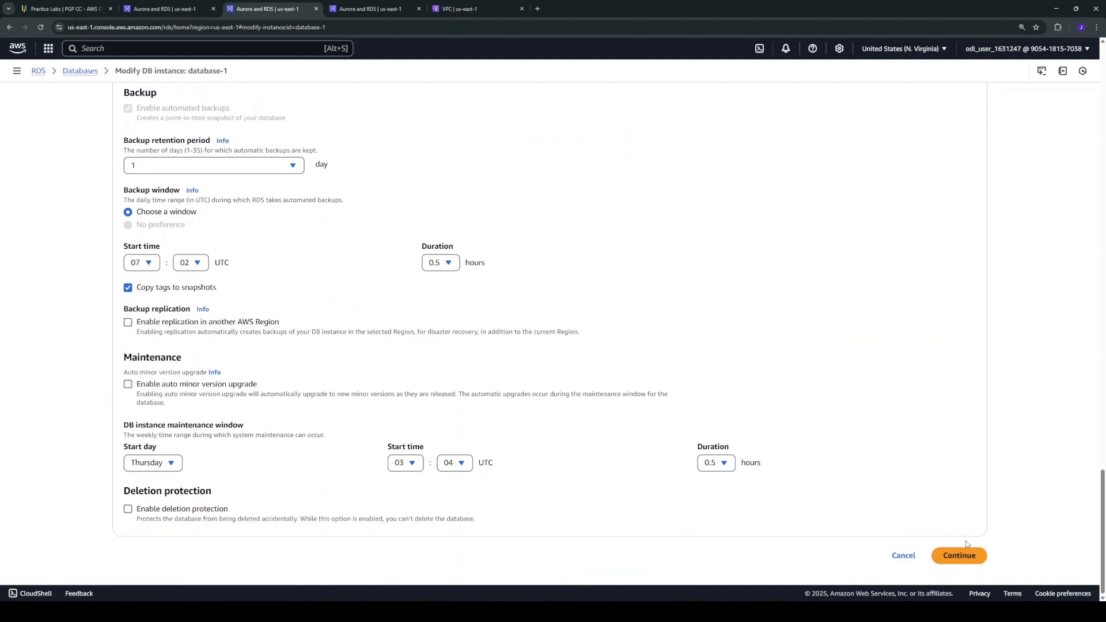
pyautogui.click(961, 558)
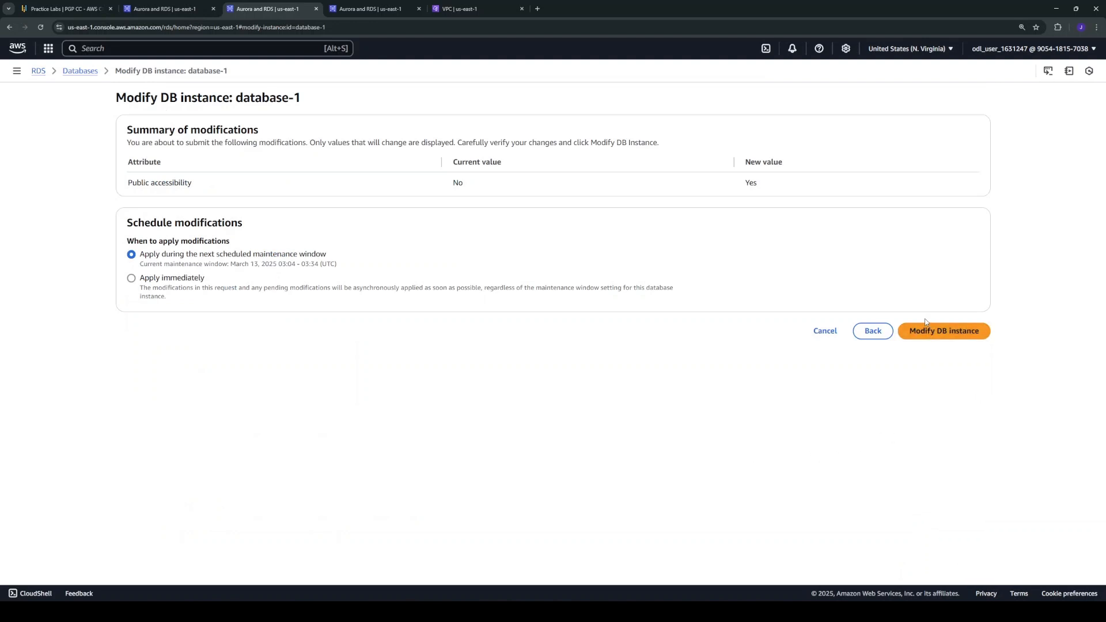
pyautogui.click(906, 342)
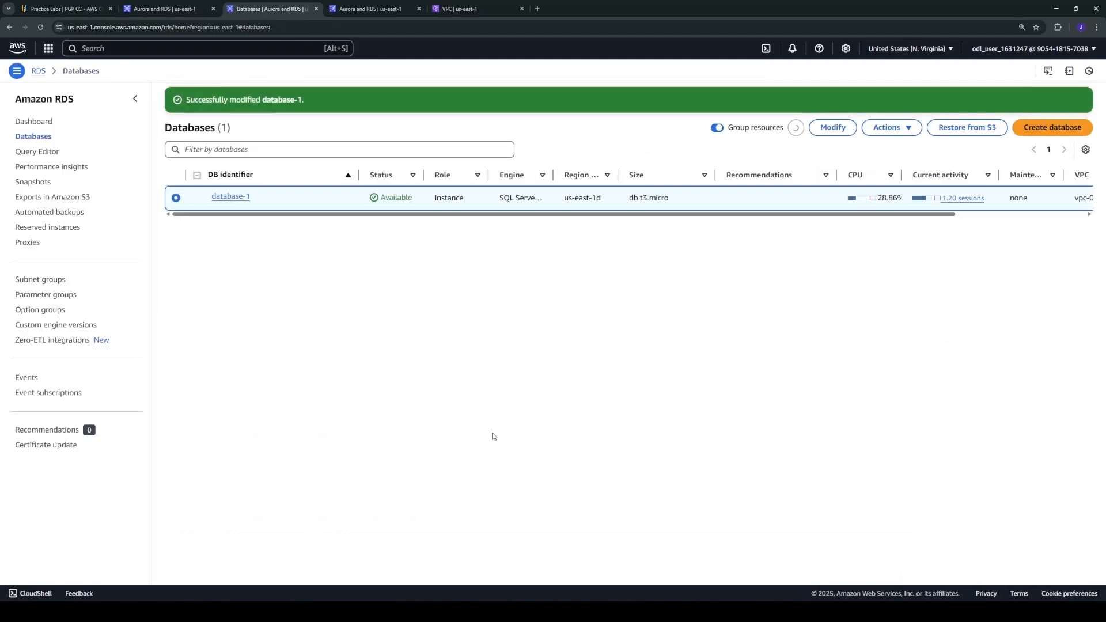
# Return to SQL Server Management Studio and dismiss the connection error.
pyautogui.click(736, 590)
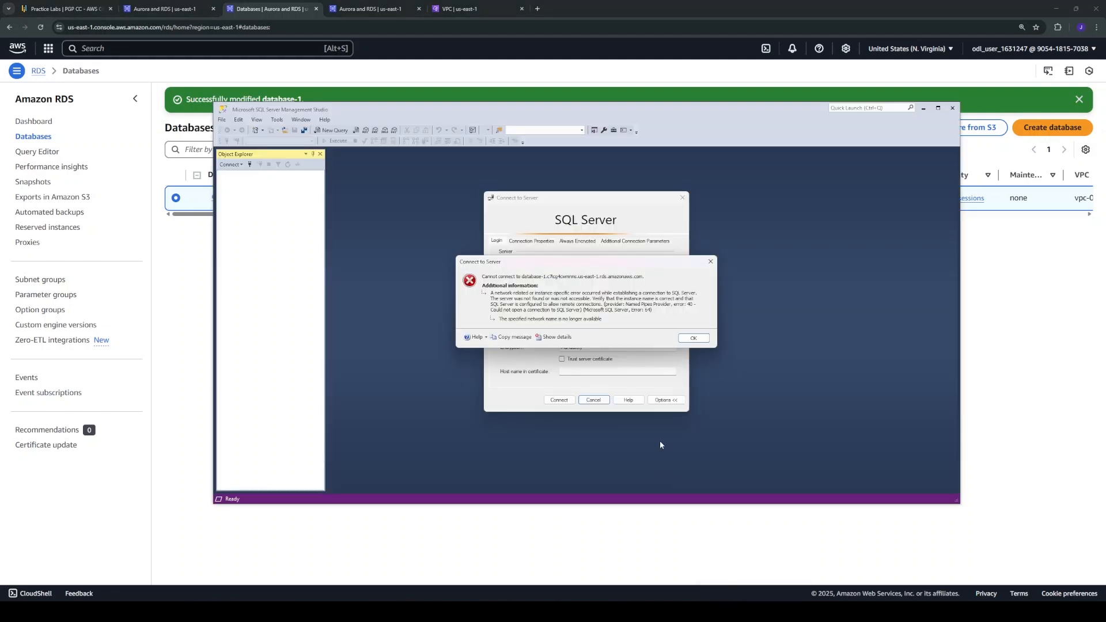
pyautogui.click(697, 339)
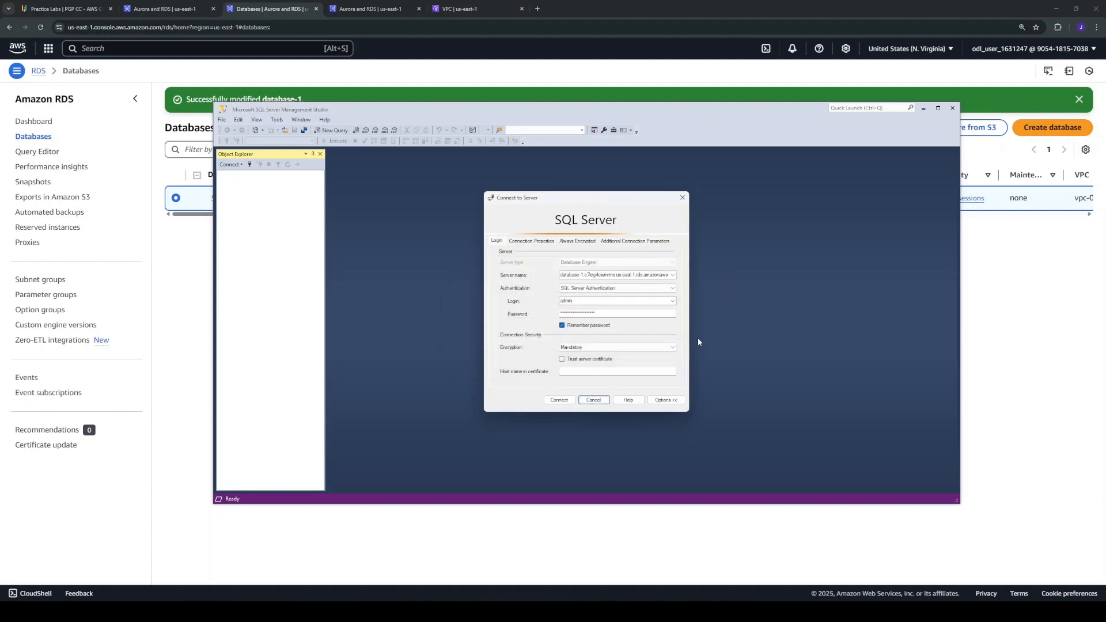
# Try to connect to the database-1 server with Mandatory encryption, then copy and dismiss the connection error.
pyautogui.click(555, 401)
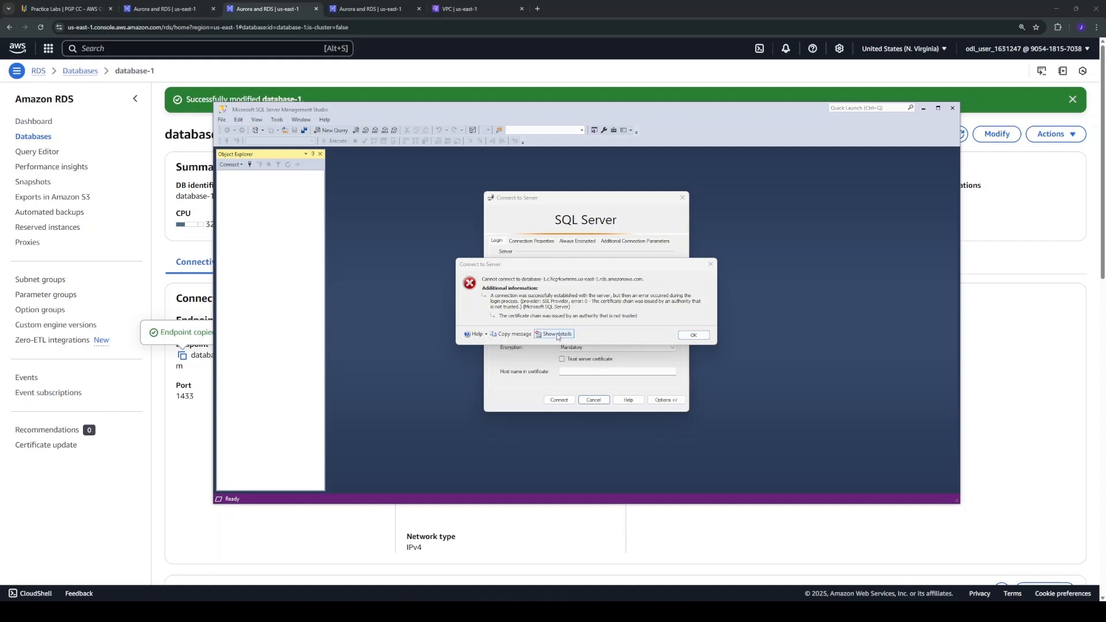
pyautogui.click(511, 334)
pyautogui.click(698, 338)
# Set the connection's encryption to Optional and connect to the database-1 server.
pyautogui.click(619, 348)
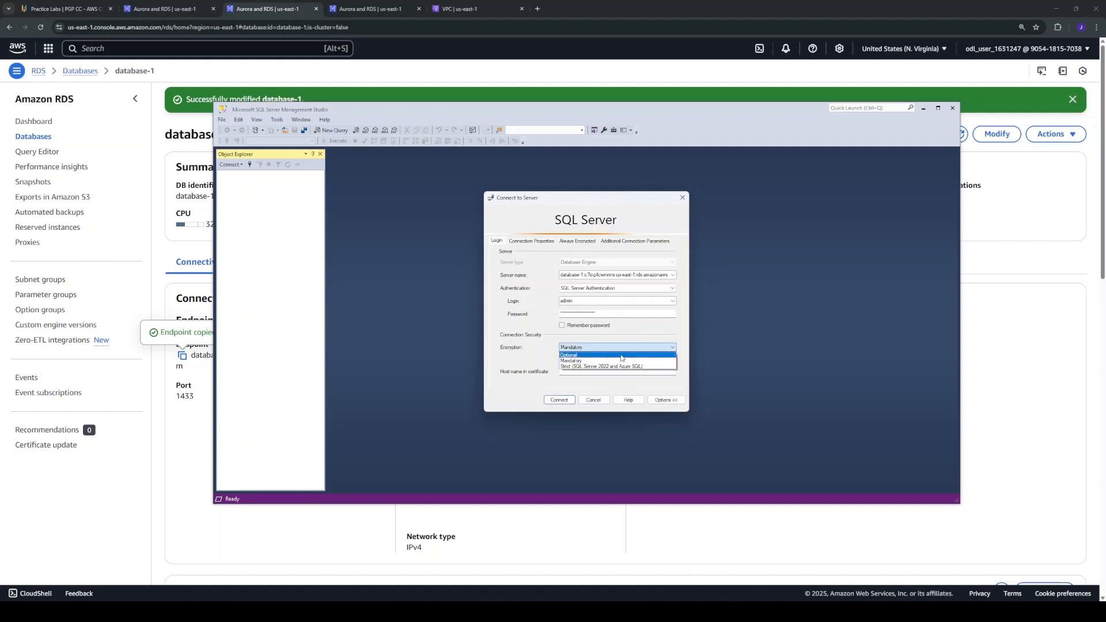
pyautogui.click(586, 355)
pyautogui.click(559, 400)
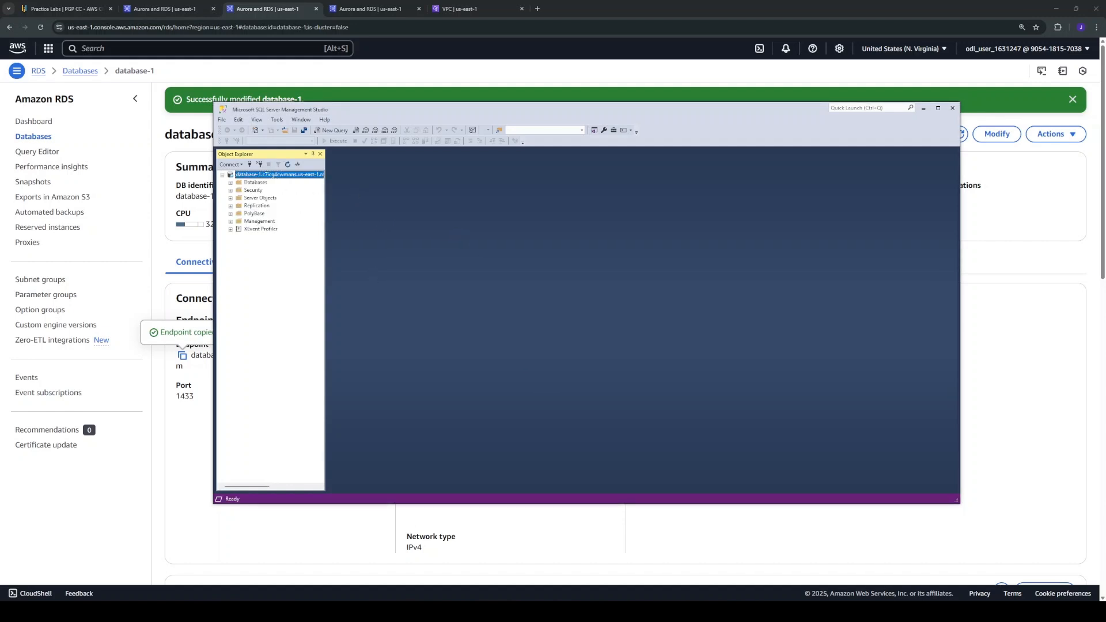
# Bring SQL Server Management Studio back in front of the browser and maximize its window.
pyautogui.click(450, 99)
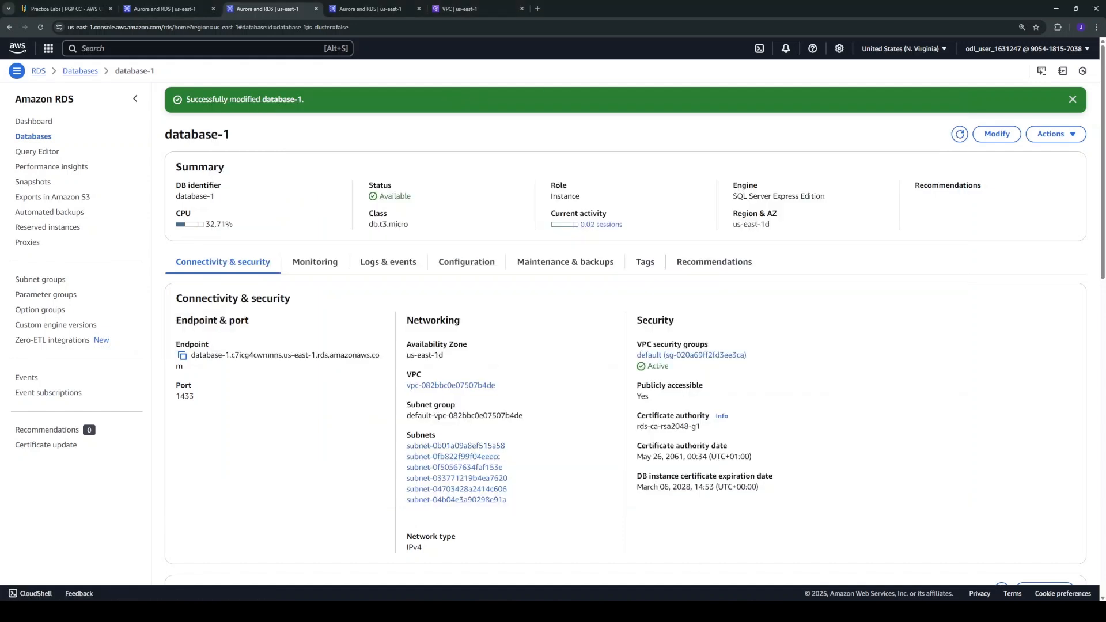
pyautogui.click(753, 612)
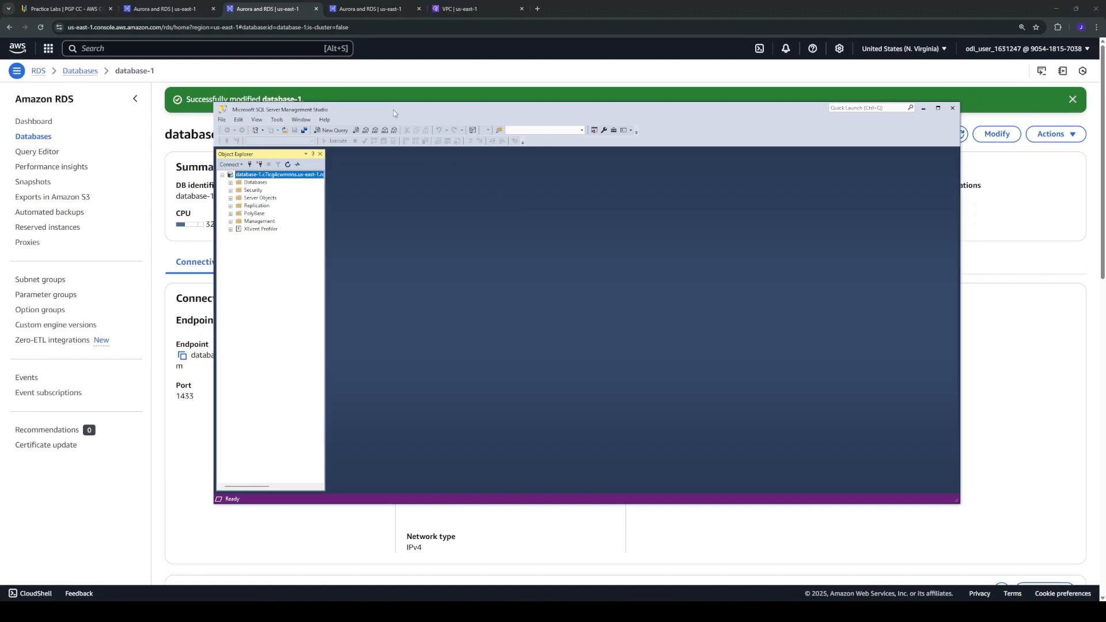
pyautogui.doubleClick(395, 113)
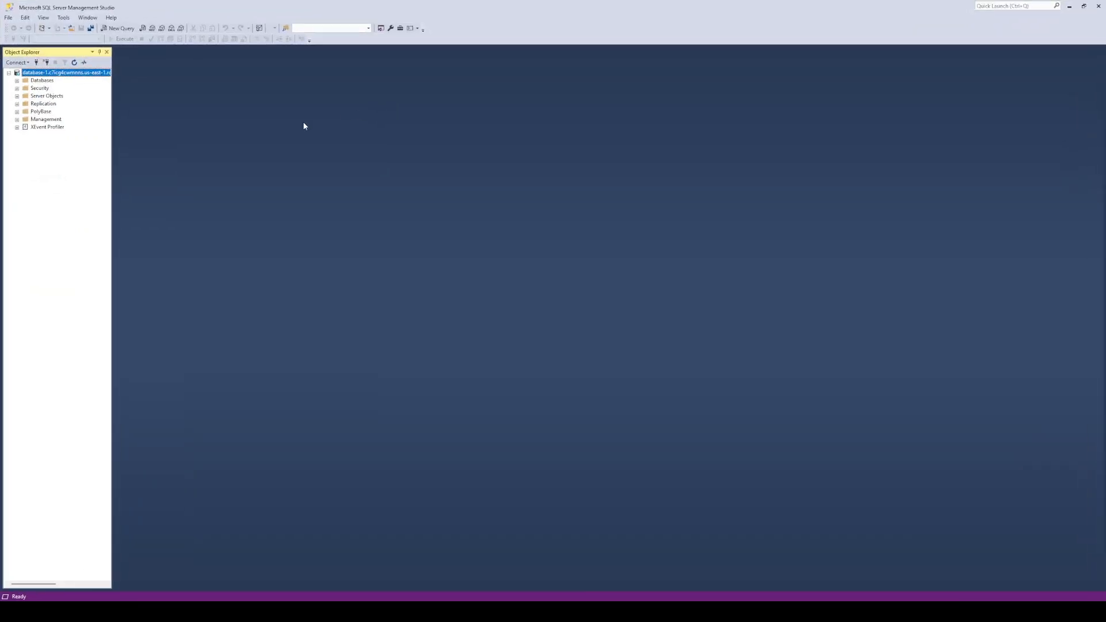
# Expand the server's Databases folder and look through the folders inside the rdsadmin database.
pyautogui.click(17, 80)
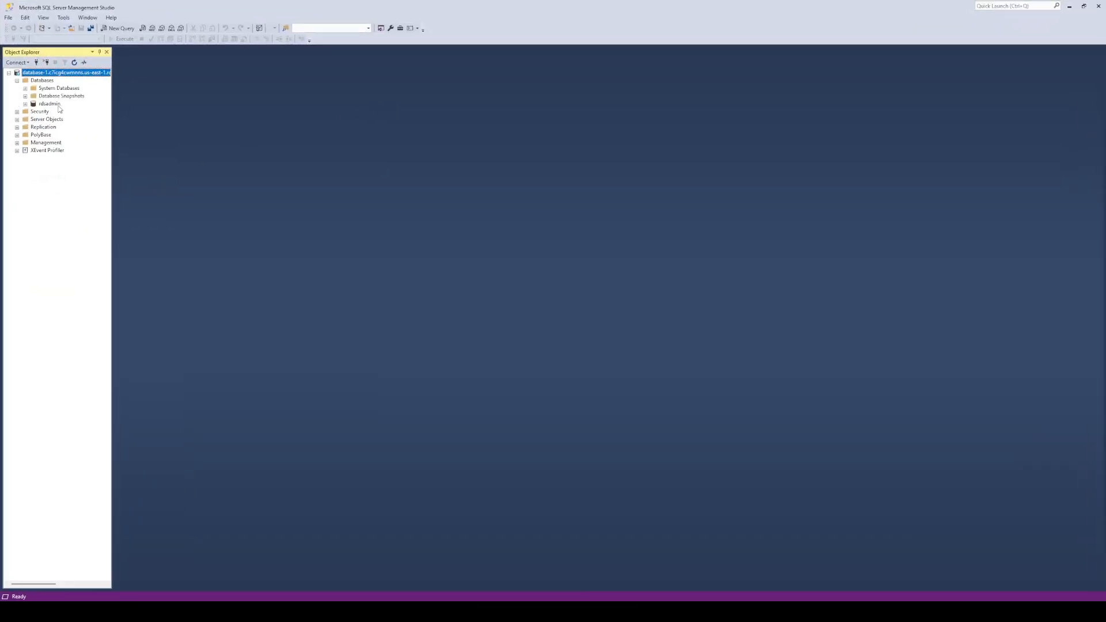
pyautogui.click(26, 104)
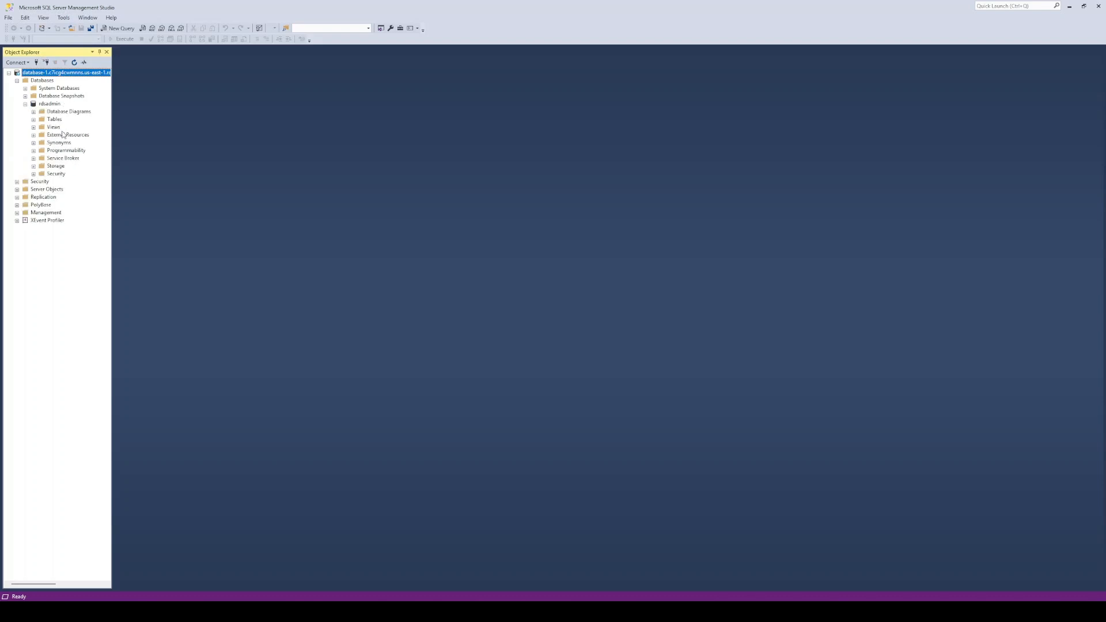
pyautogui.click(25, 104)
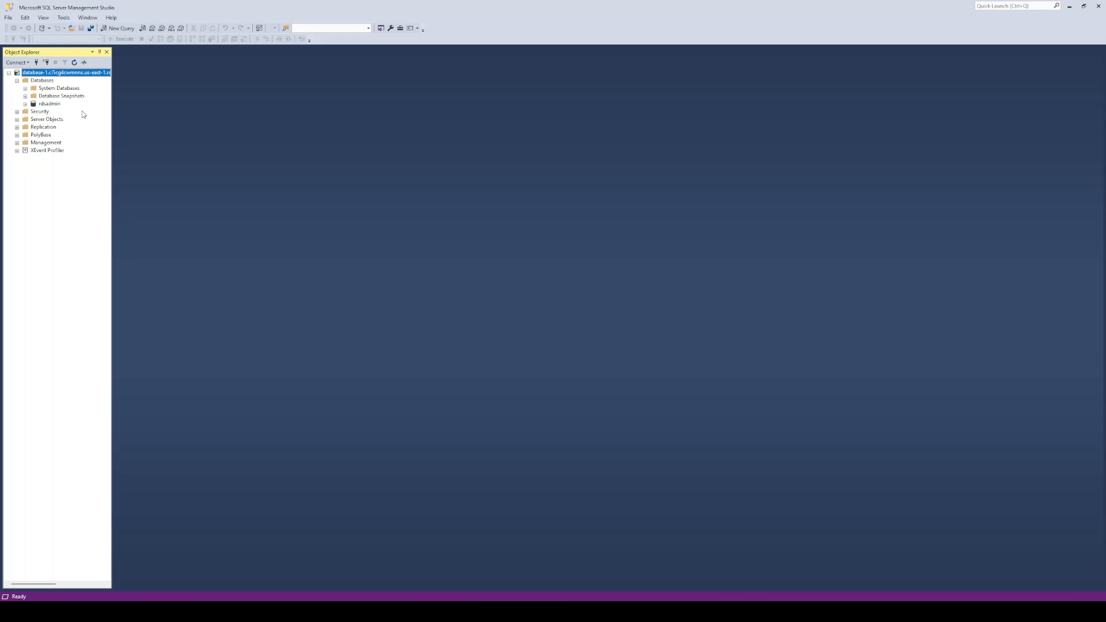
# Create a new database named demodb on the connected server, keeping the default owner and file settings.
pyautogui.rightClick(54, 83)
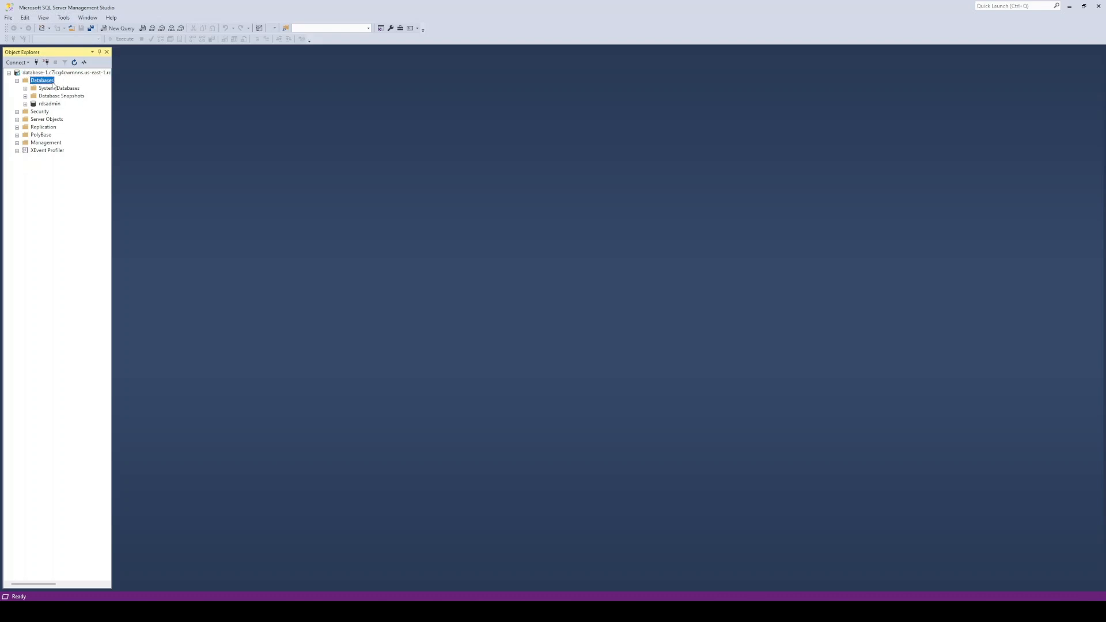
pyautogui.click(77, 88)
pyautogui.rightClick(43, 81)
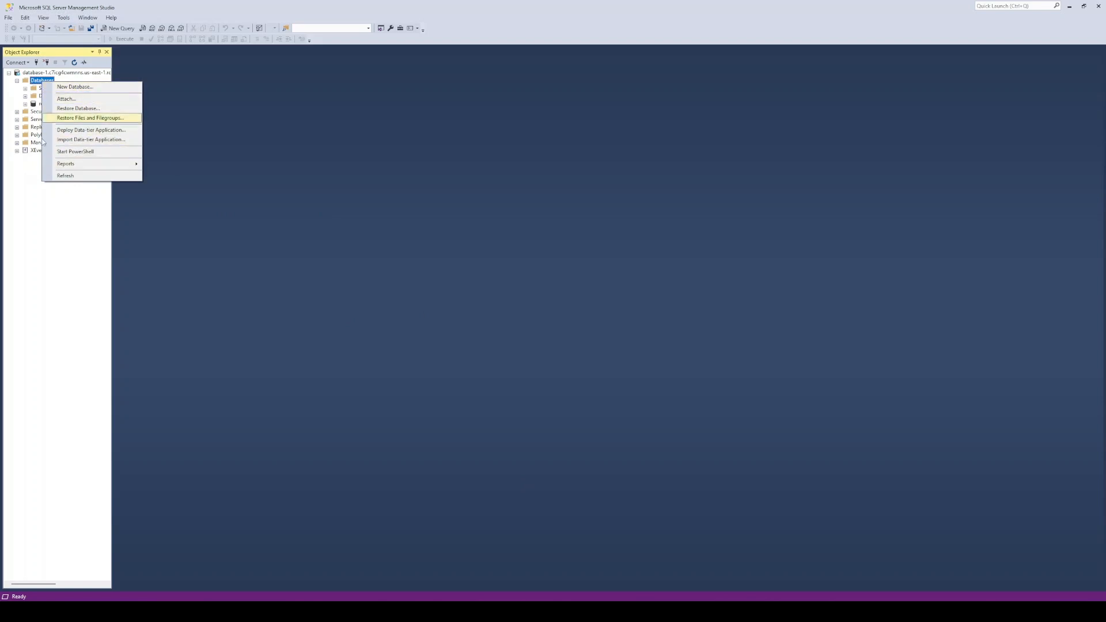
pyautogui.click(90, 91)
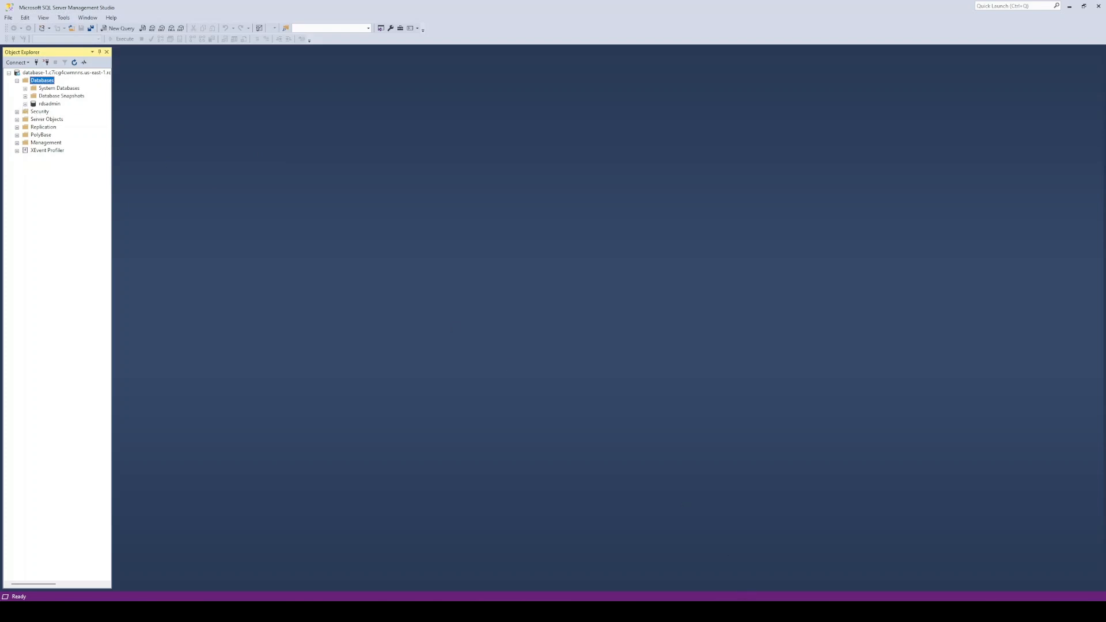
pyautogui.moveTo(753, 610)
pyautogui.click(783, 577)
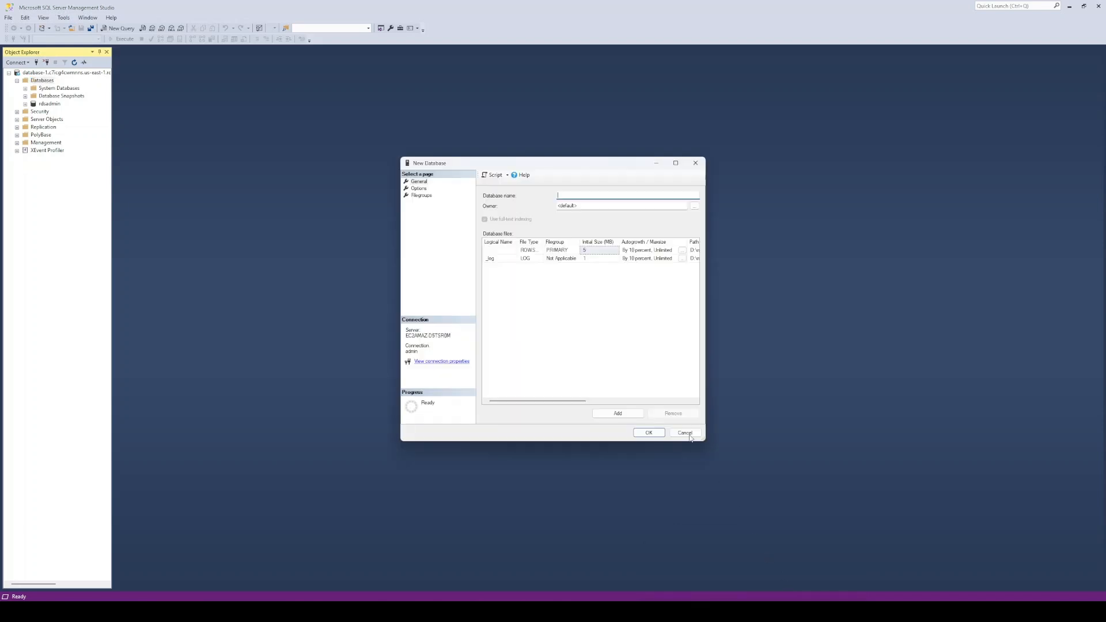
pyautogui.click(695, 163)
pyautogui.moveTo(808, 602)
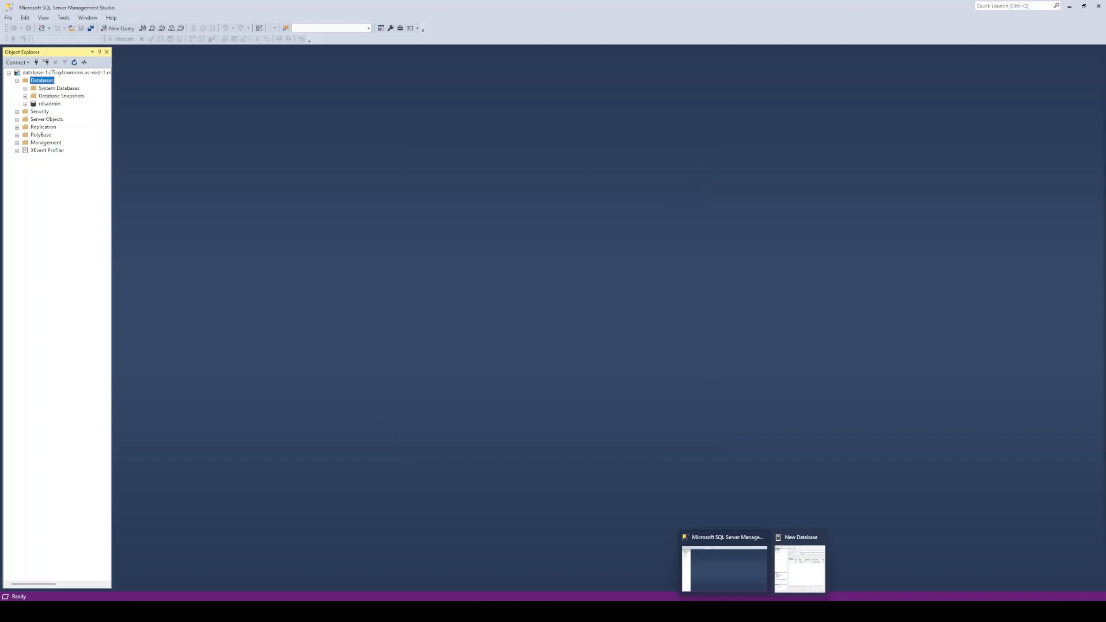
pyautogui.click(789, 570)
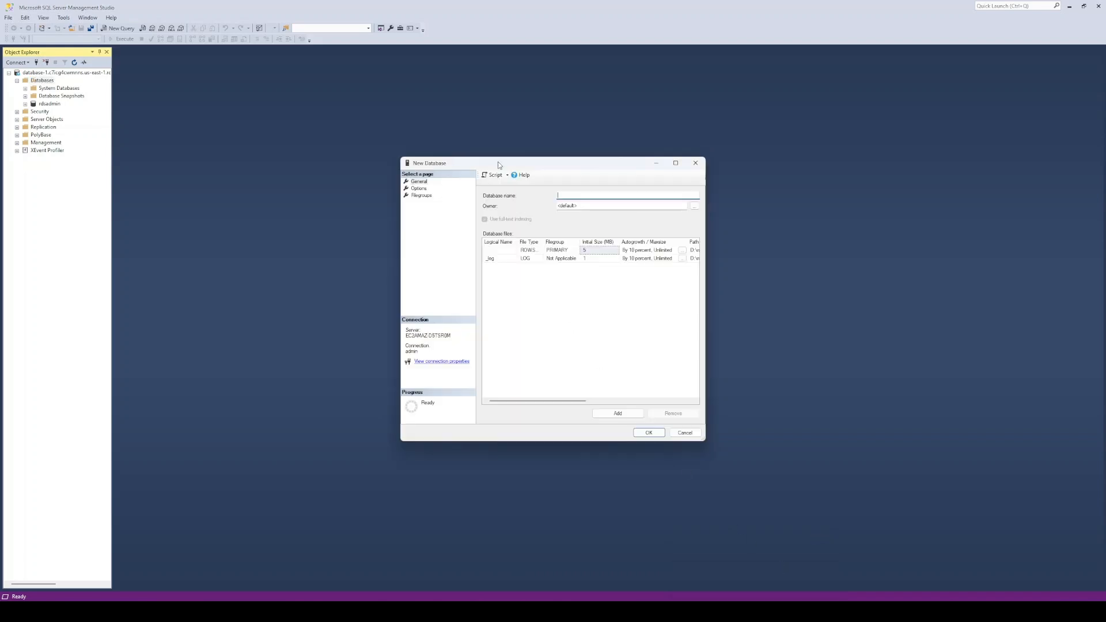
pyautogui.moveTo(495, 163); pyautogui.dragTo(456, 134)
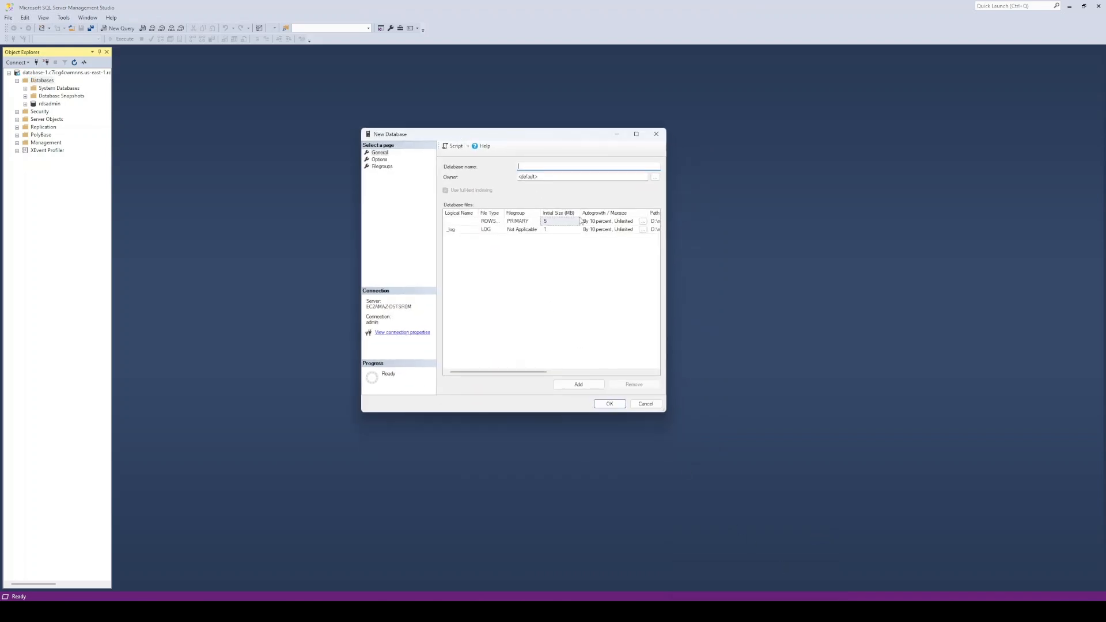
pyautogui.write('demodb')
pyautogui.click(608, 404)
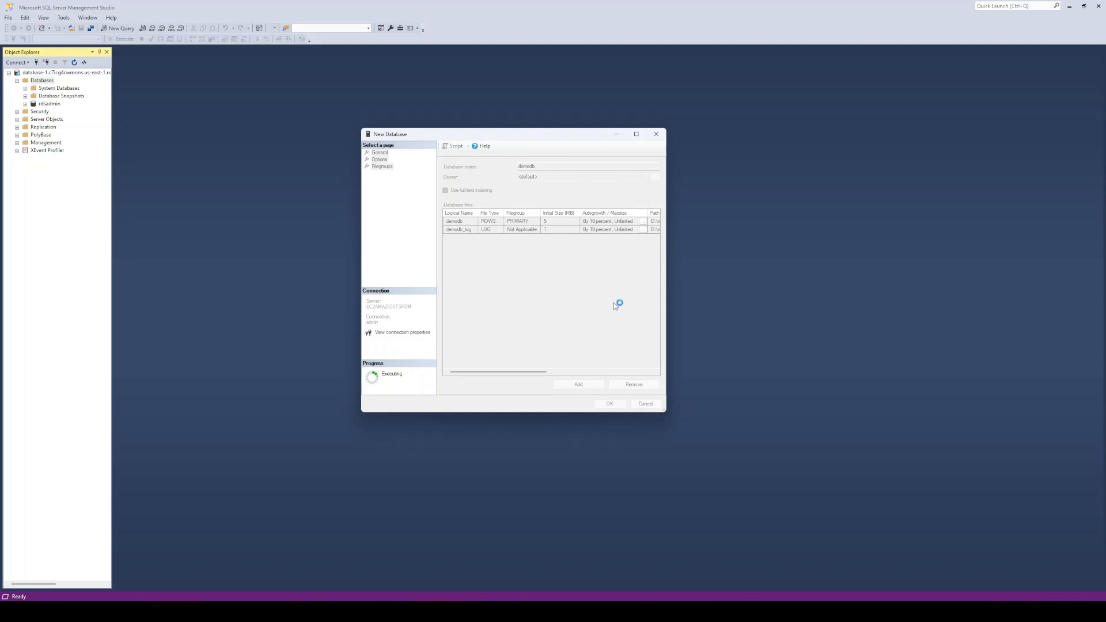
pyautogui.moveTo(666, 292); pyautogui.dragTo(927, 329)
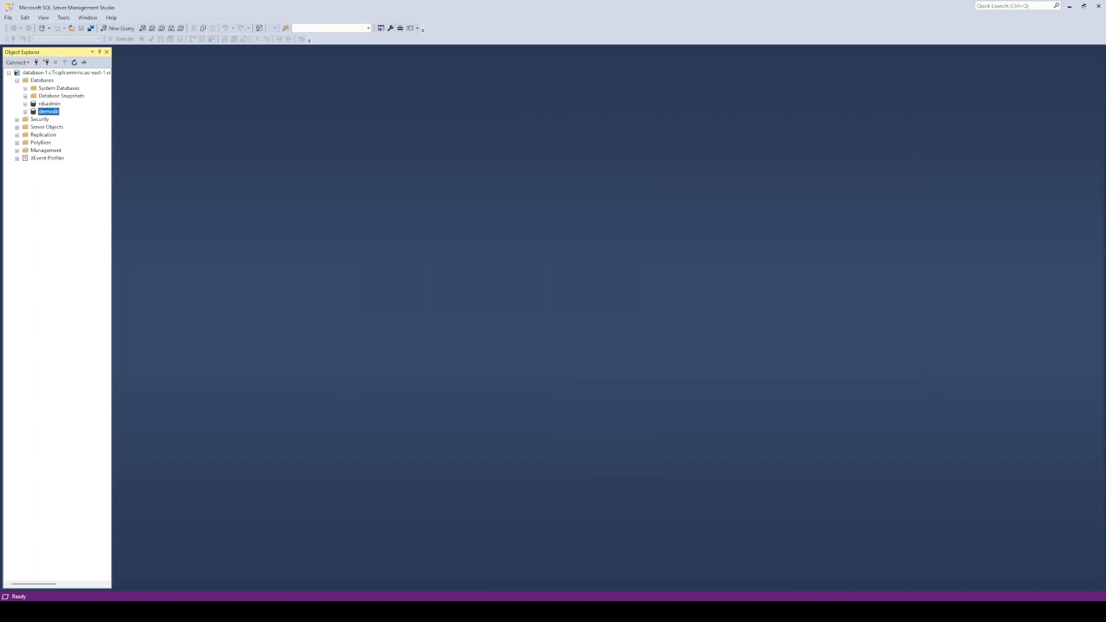
# Expand the demodb database and start a new standard table in its Tables folder.
pyautogui.click(26, 113)
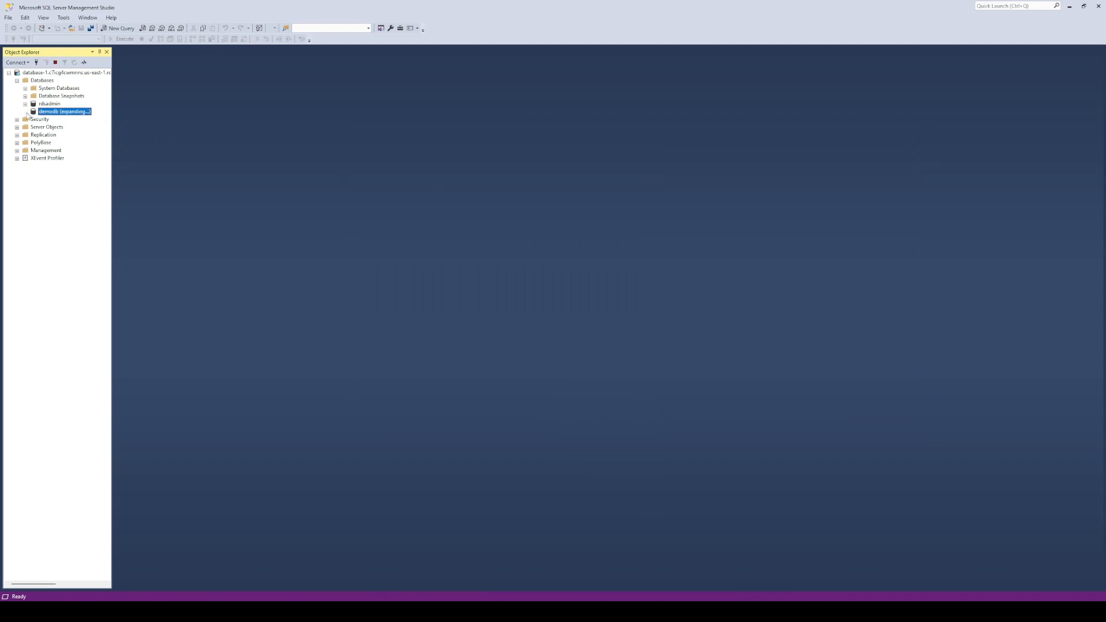
pyautogui.click(57, 129)
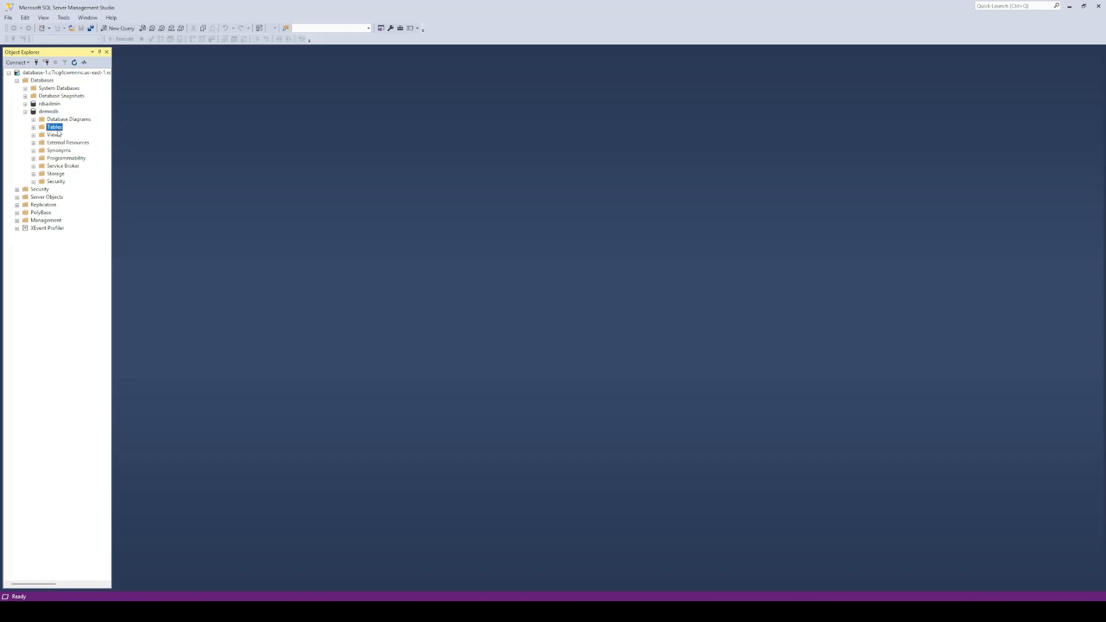
pyautogui.click(34, 127)
pyautogui.rightClick(83, 130)
pyautogui.moveTo(117, 132)
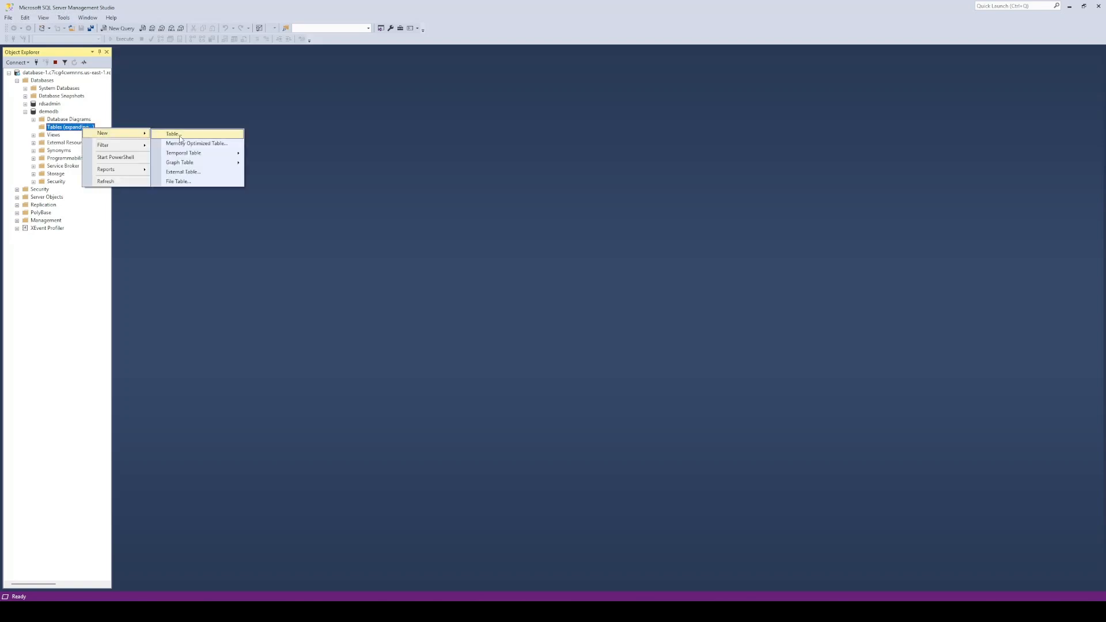
pyautogui.click(180, 137)
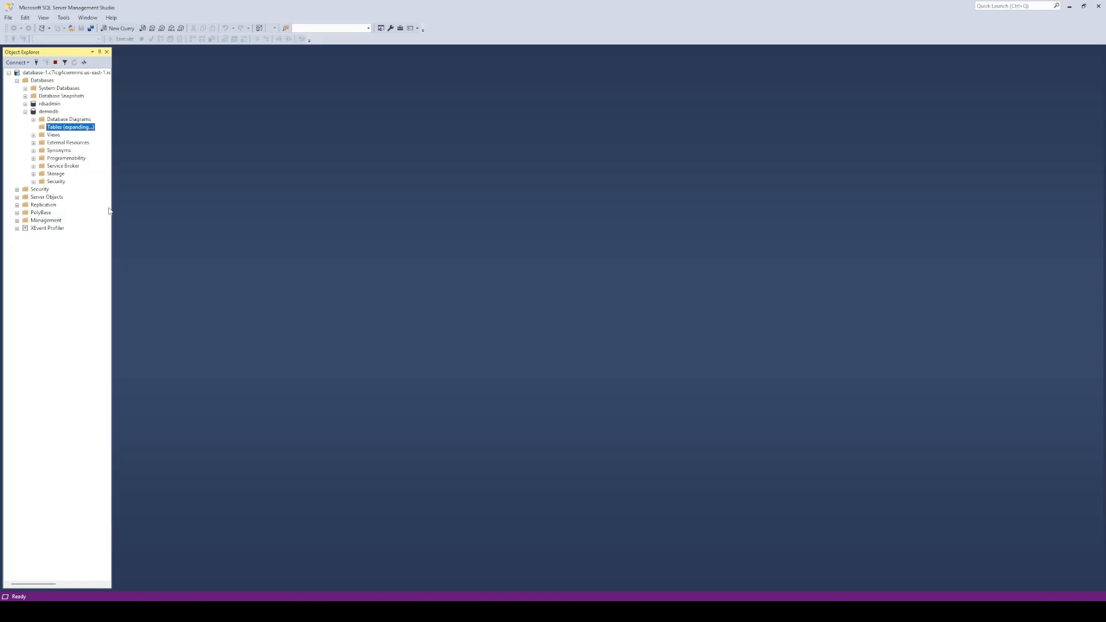
# Expand demodb's Tables folder to look for the saved MyUsers table.
pyautogui.moveTo(753, 612)
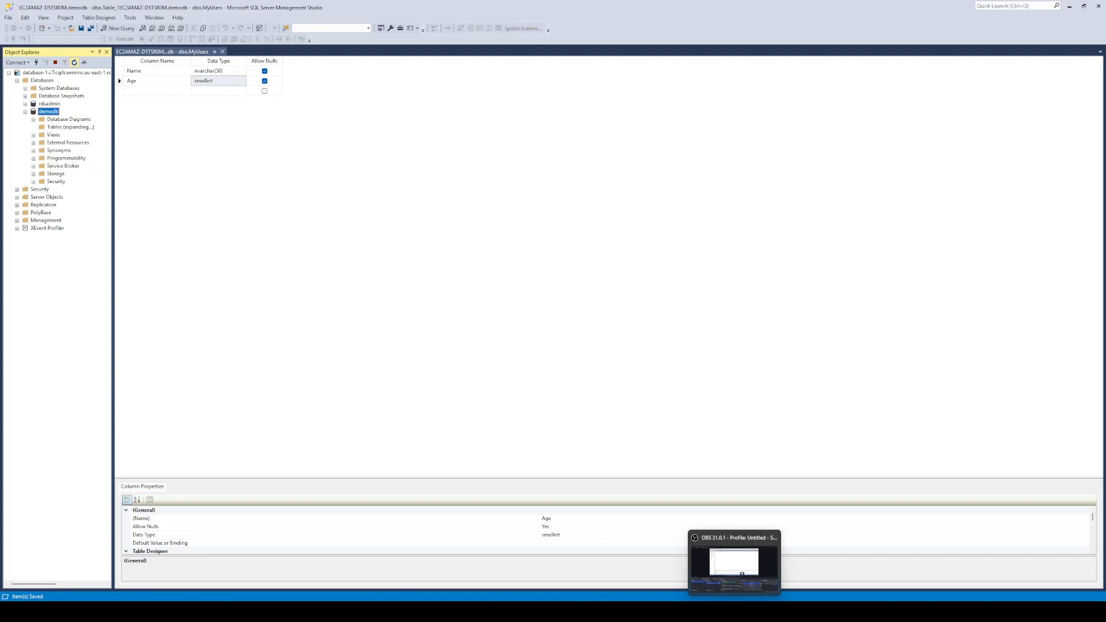
pyautogui.moveTo(736, 590)
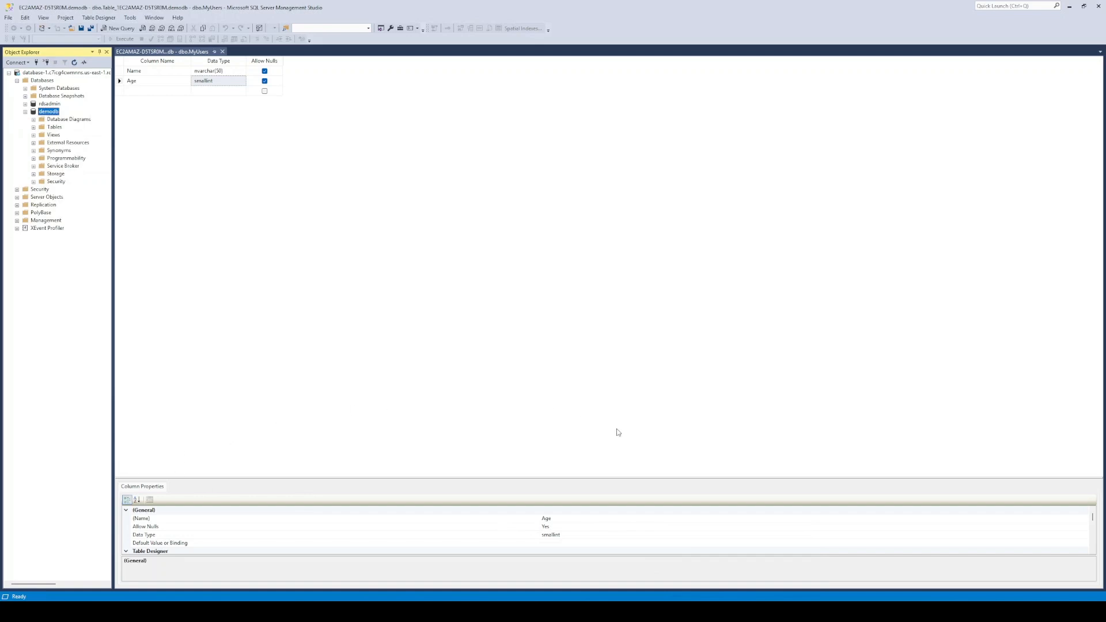
pyautogui.click(33, 126)
pyautogui.click(72, 127)
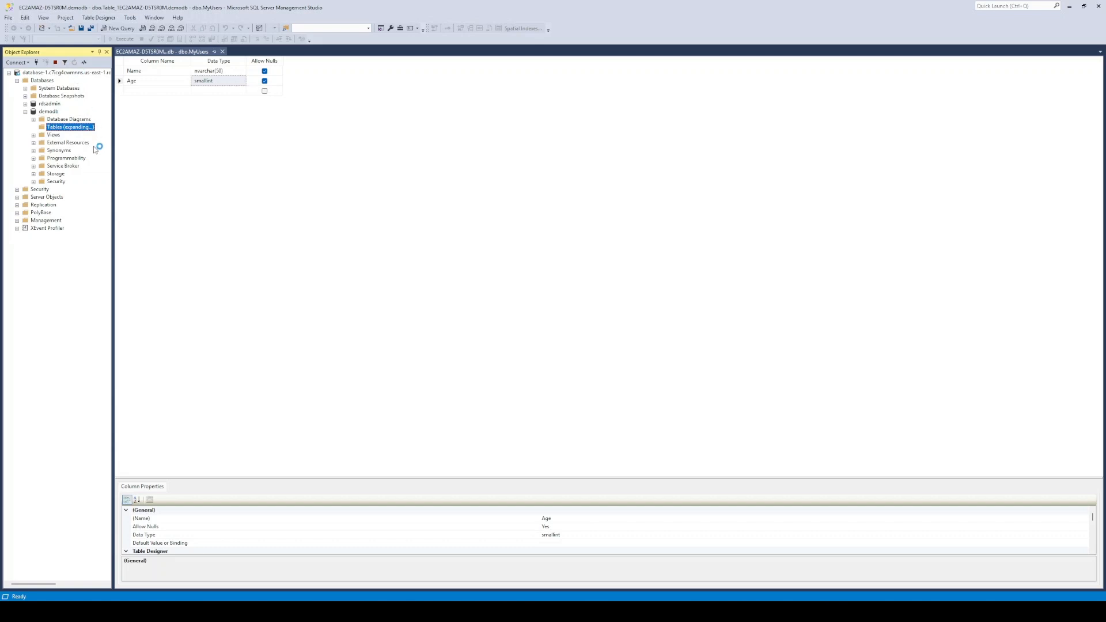